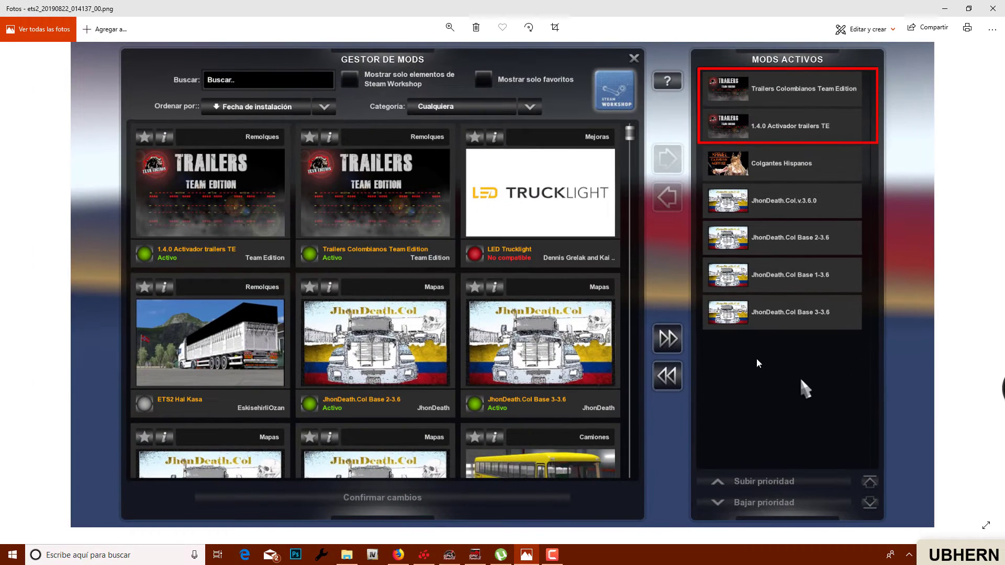
# Step: Switch to Firefox and download the Colombia_JhonDeath_BasesMasActualizacion1.35.rar archive from its MediaFire page
pyautogui.click(397, 555)
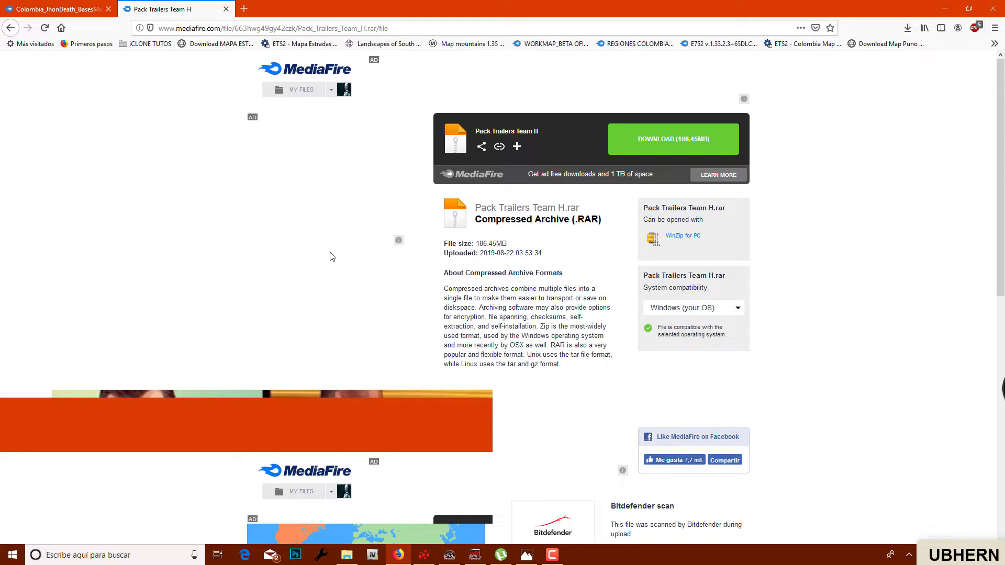
pyautogui.click(67, 8)
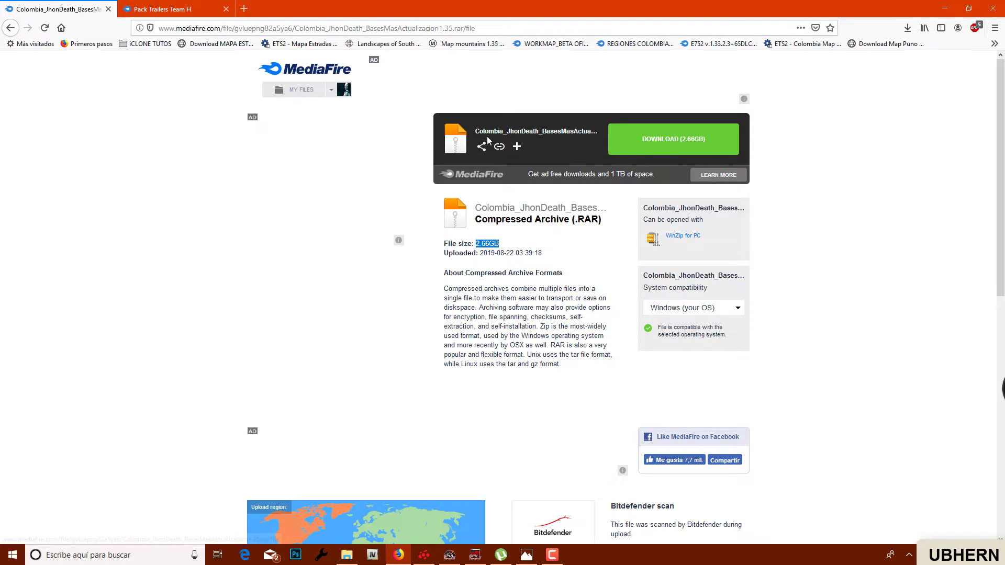
pyautogui.click(649, 145)
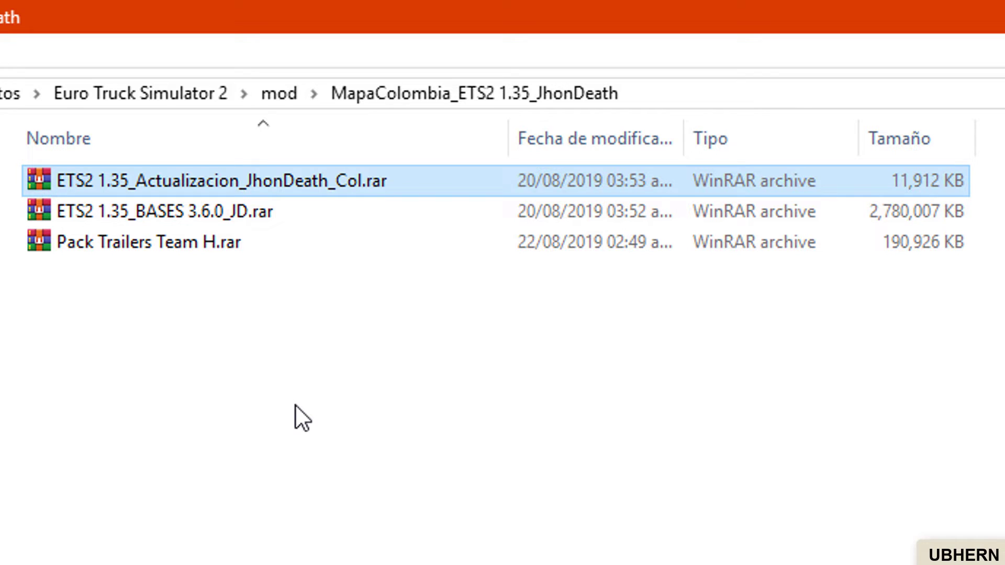
# Step: Extract the Actualizacion, BASES and Pack Trailers RAR archives directly into the MapaColombia_ETS2 1.35_JhonDeath folder
pyautogui.click(225, 217)
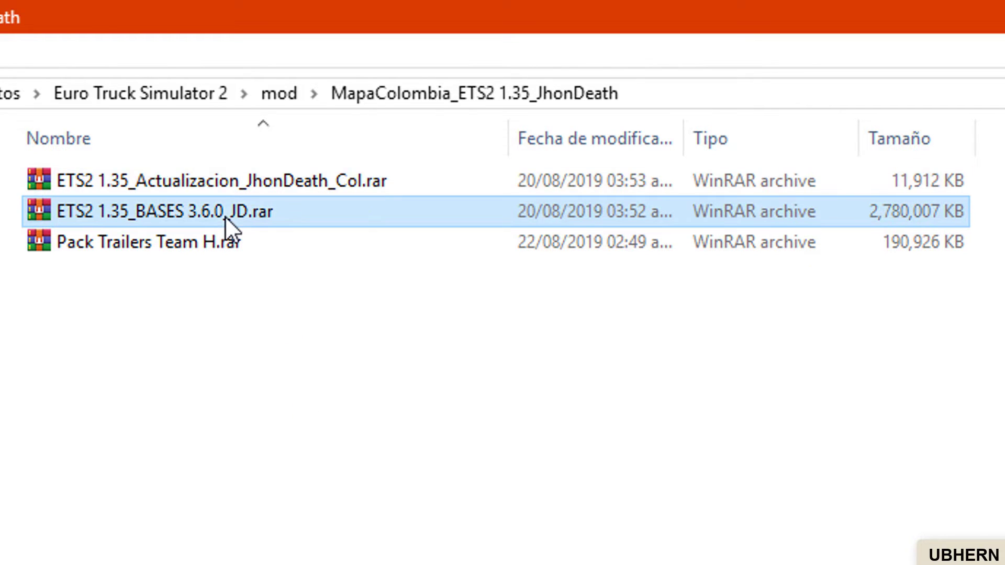
pyautogui.click(225, 183)
pyautogui.click(212, 204)
pyautogui.click(218, 191)
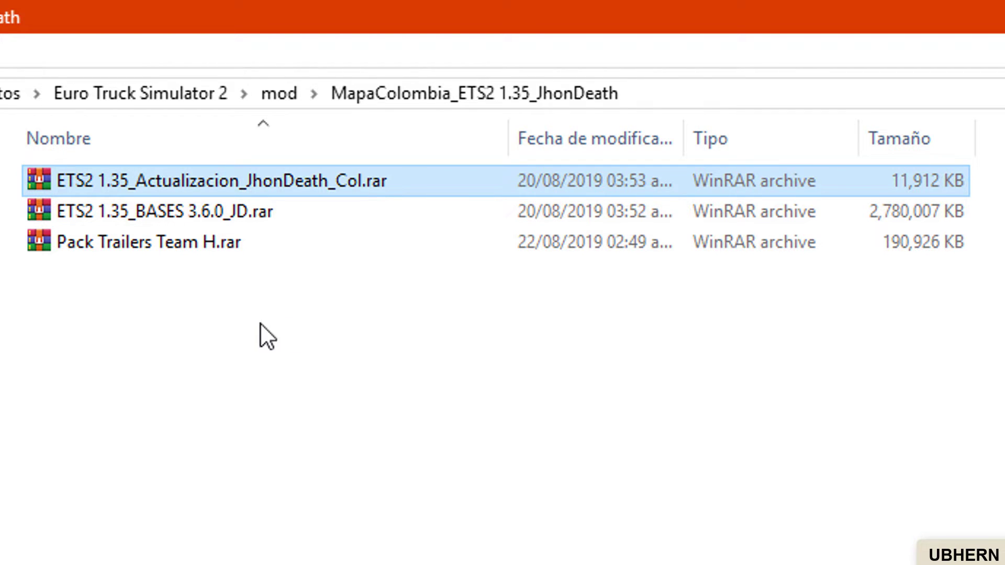
pyautogui.click(162, 251)
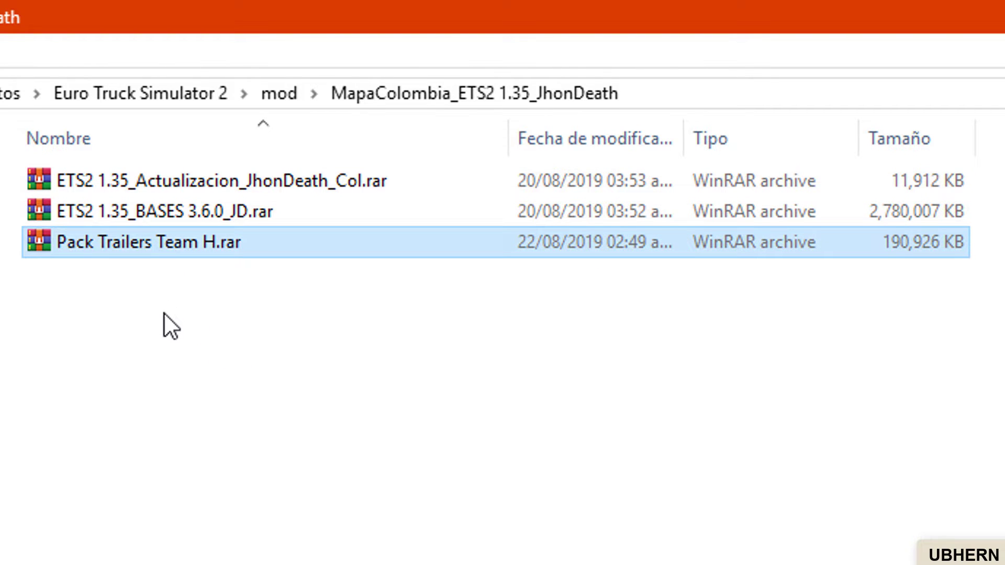
pyautogui.moveTo(156, 316); pyautogui.dragTo(161, 181)
pyautogui.rightClick(161, 181)
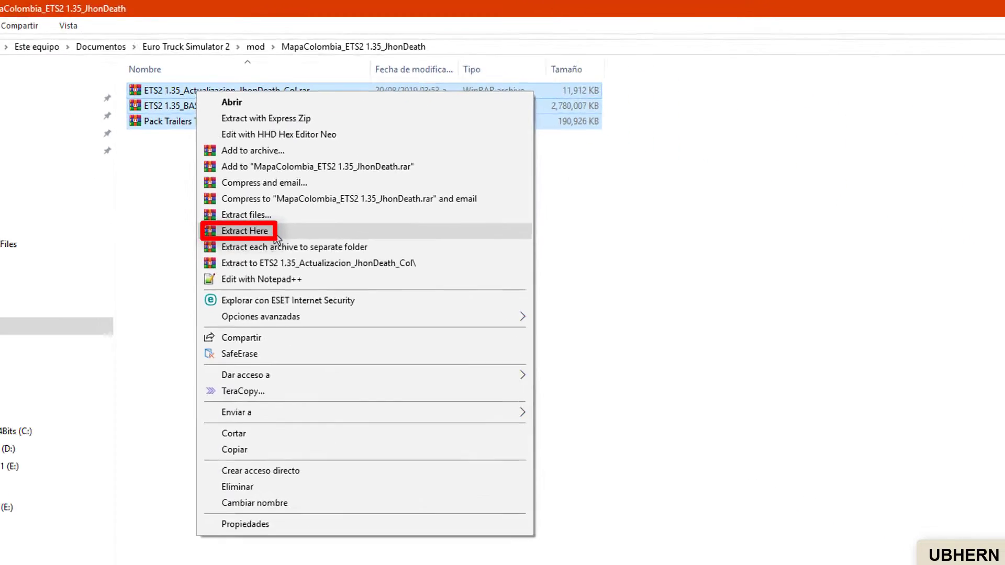
pyautogui.click(317, 468)
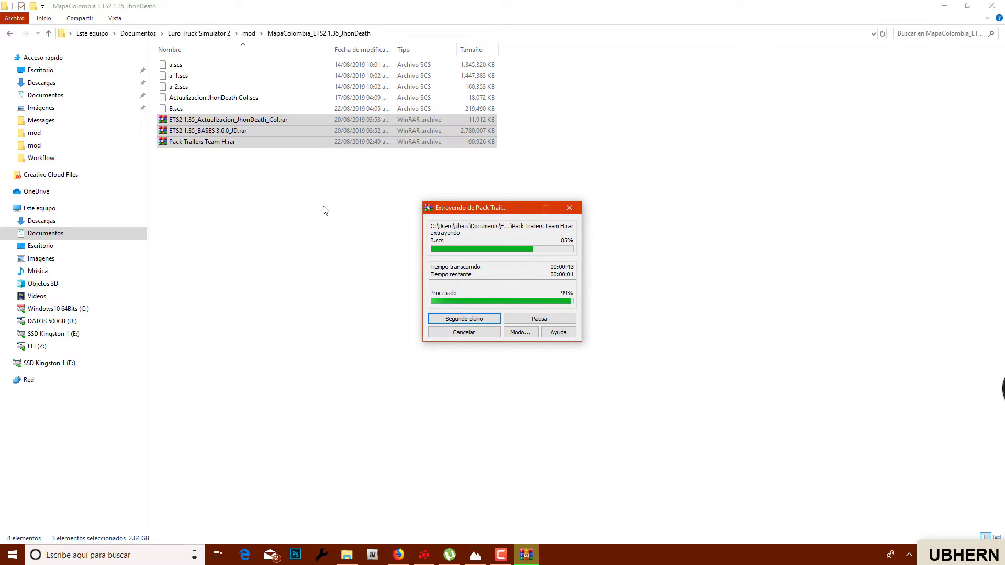
# Step: Sort the extracted folder's contents by type and select the six .scs files from a.scs to trailersacti.scs
pyautogui.rightClick(272, 227)
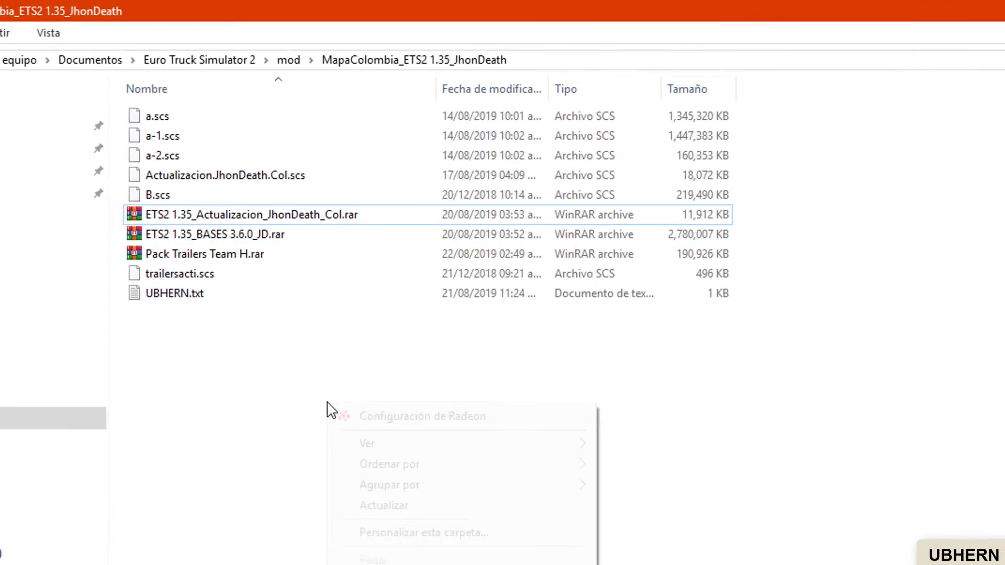
pyautogui.click(330, 410)
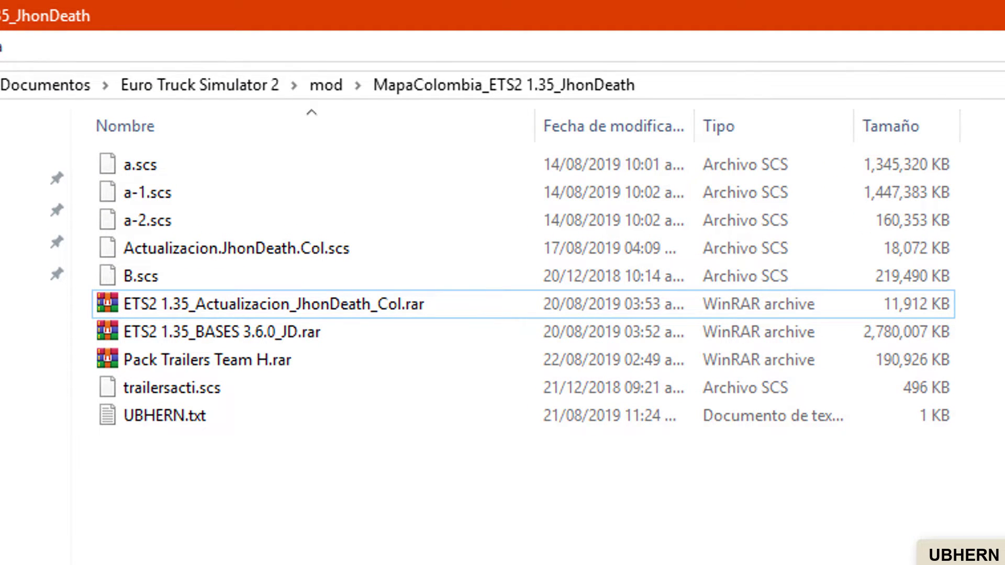
pyautogui.click(718, 126)
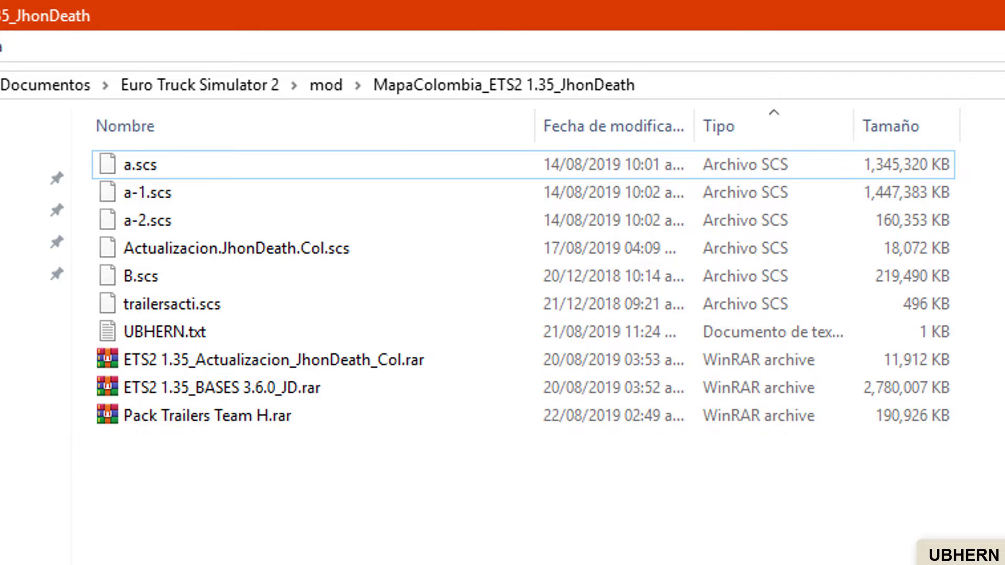
pyautogui.moveTo(280, 310); pyautogui.dragTo(137, 167)
pyautogui.click(141, 337)
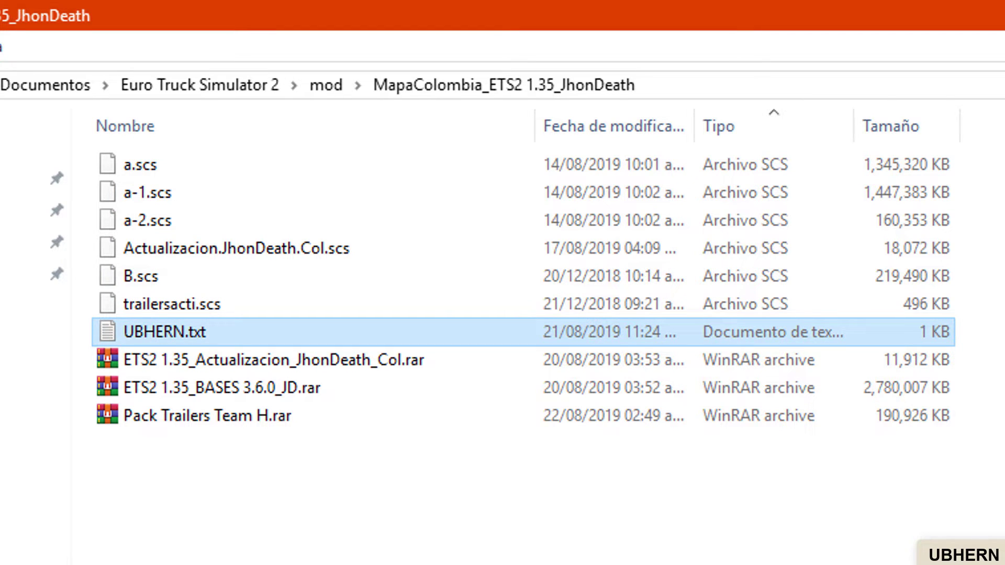
pyautogui.moveTo(243, 168); pyautogui.dragTo(170, 301)
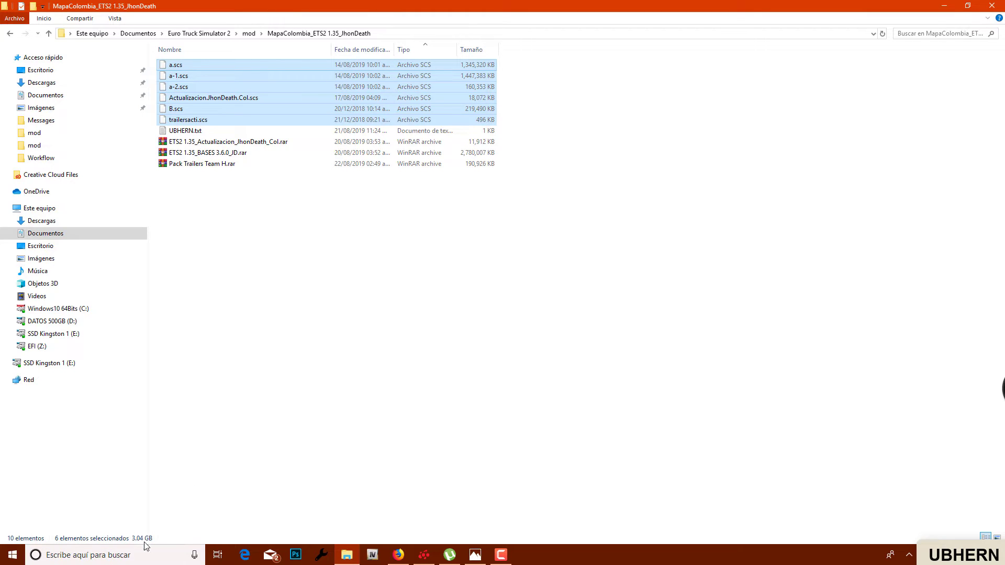
# Step: Open WinRAR, check its version in the program's About information, and close it again
pyautogui.click(132, 555)
pyautogui.write('winr')
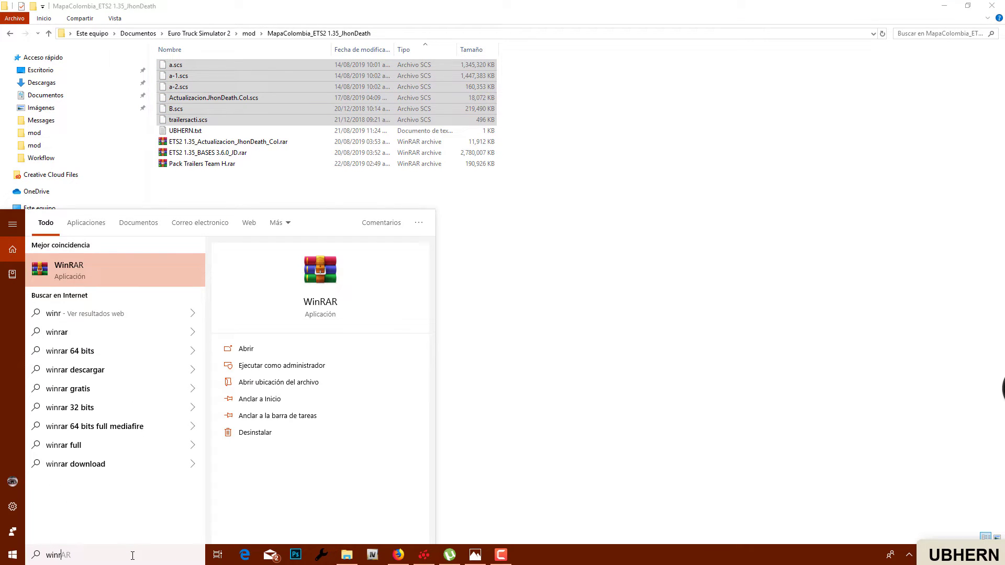
pyautogui.click(73, 270)
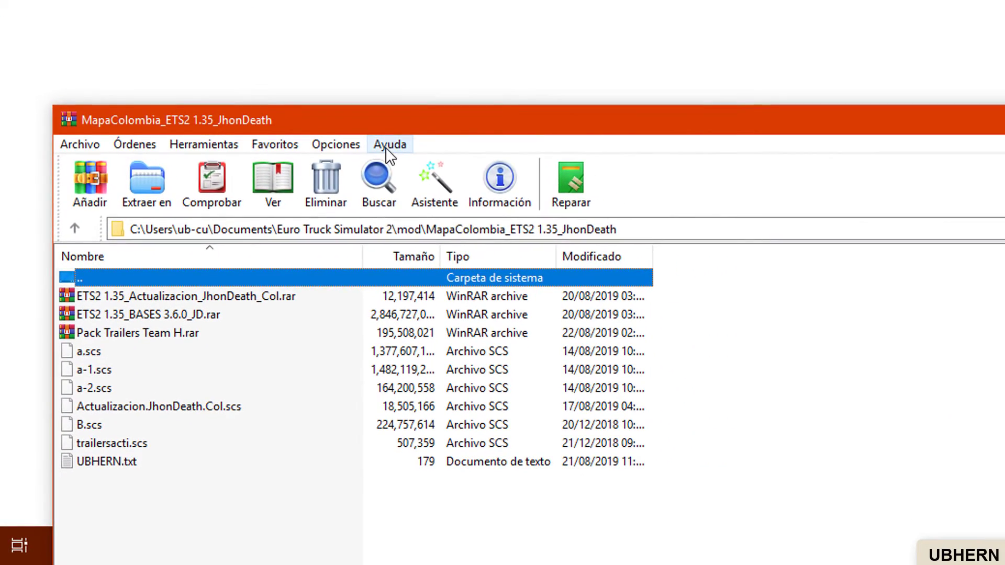
pyautogui.click(444, 87)
pyautogui.click(452, 264)
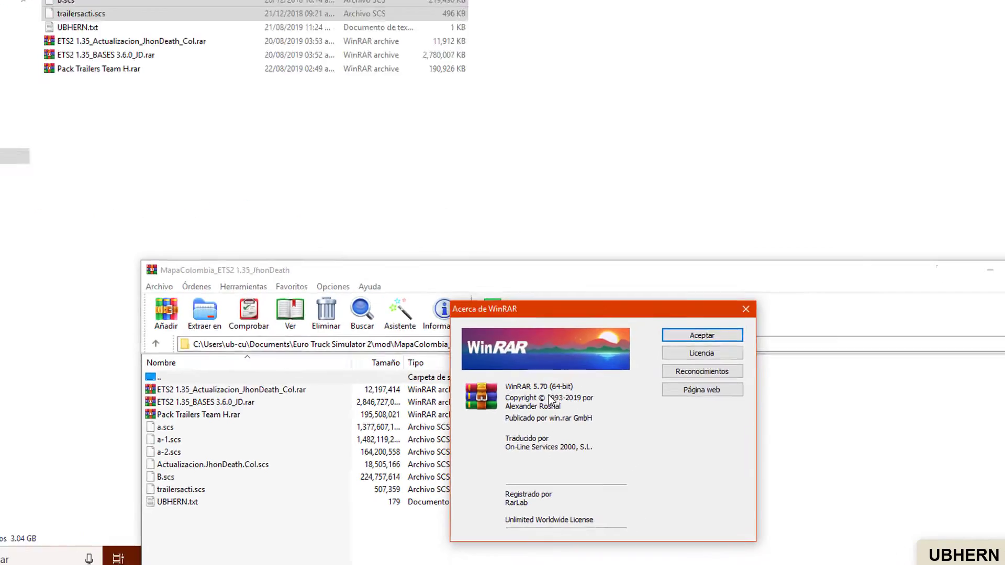
pyautogui.click(702, 334)
pyautogui.click(961, 325)
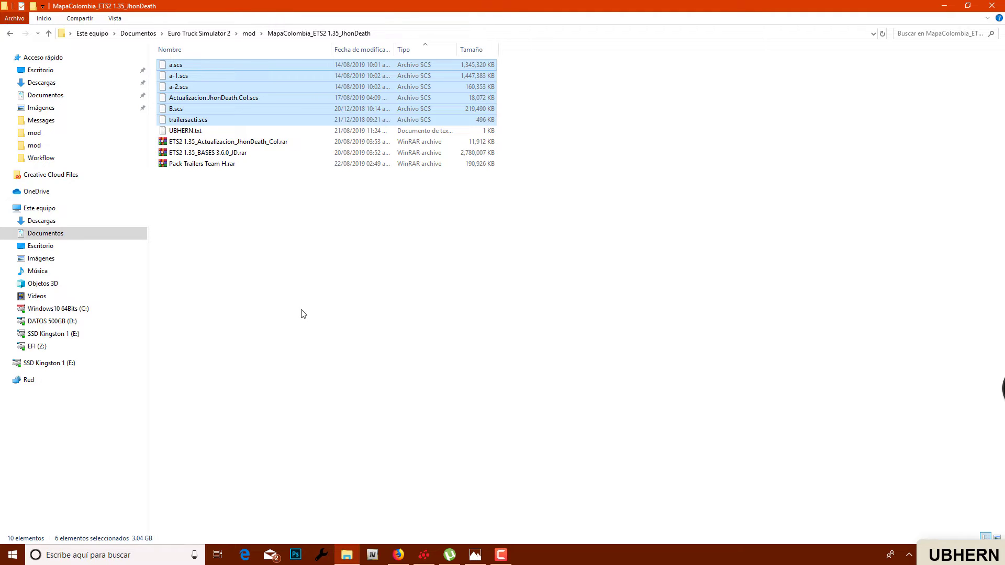
# Step: Go to the Documents folder, open Euro Truck Simulator 2 and select its mod folder
pyautogui.click(6, 558)
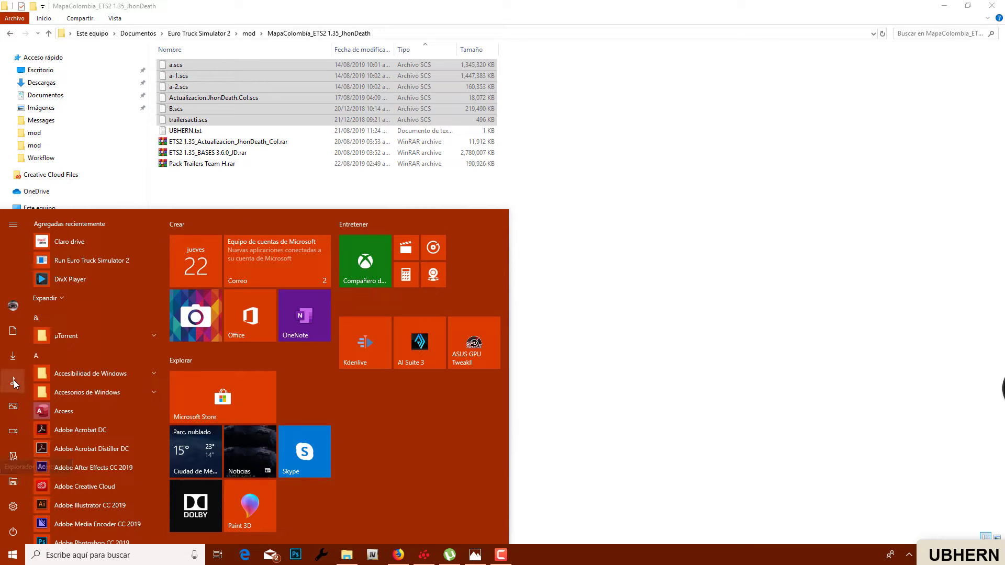
pyautogui.click(13, 334)
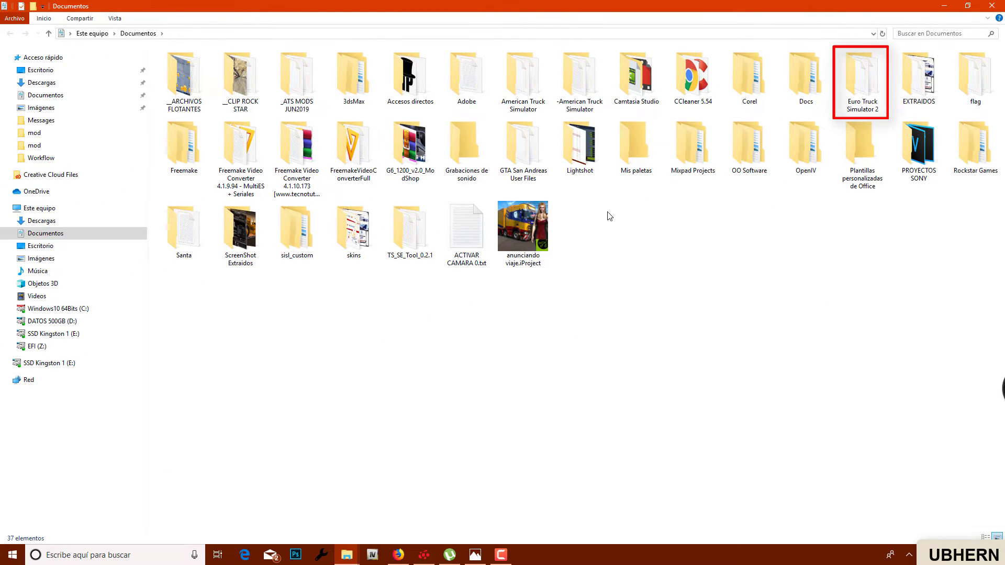
pyautogui.click(861, 89)
pyautogui.doubleClick(860, 90)
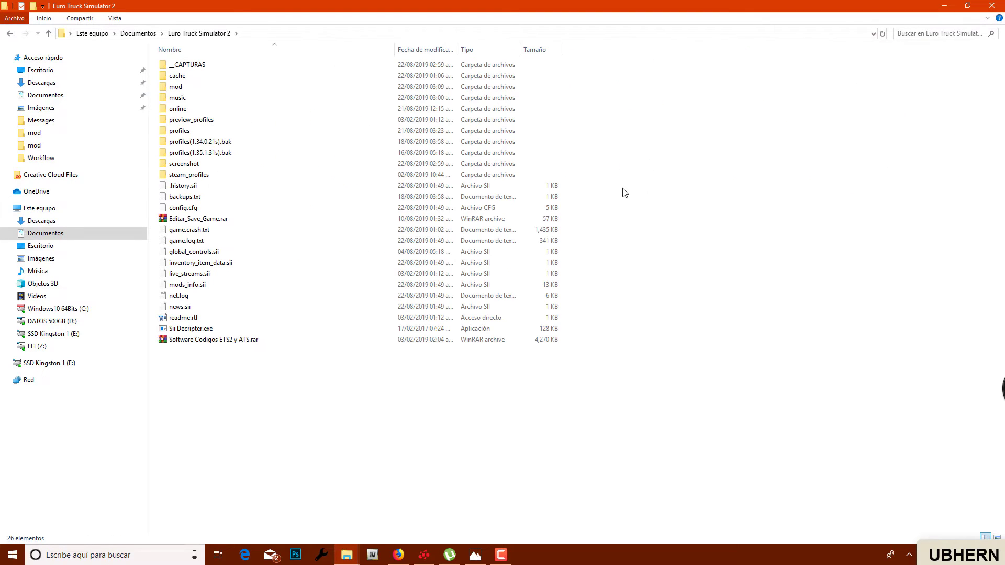
pyautogui.click(187, 90)
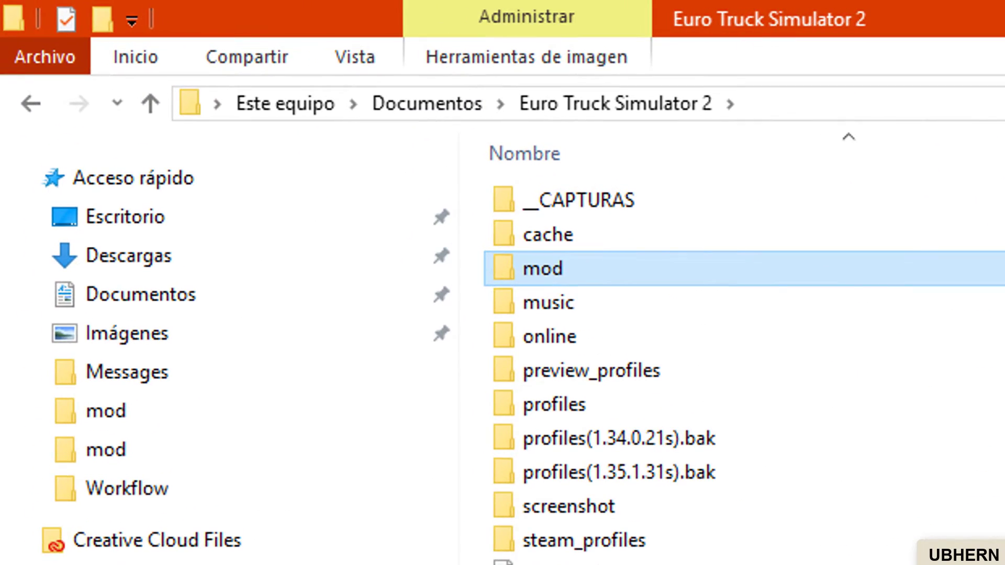
# Step: Create a new folder with the default name inside Euro Truck Simulator 2, and delete it again
pyautogui.rightClick(277, 420)
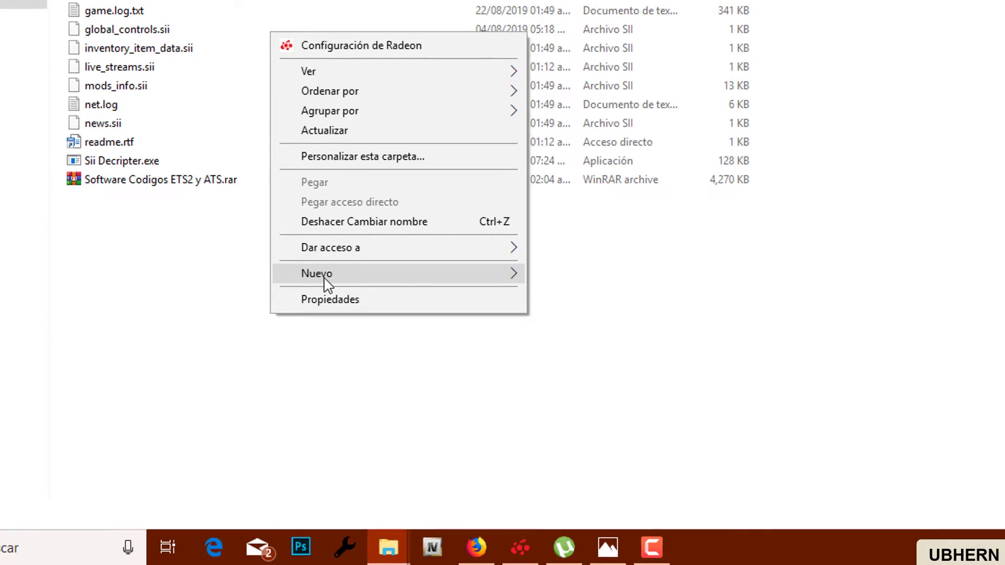
pyautogui.moveTo(327, 283)
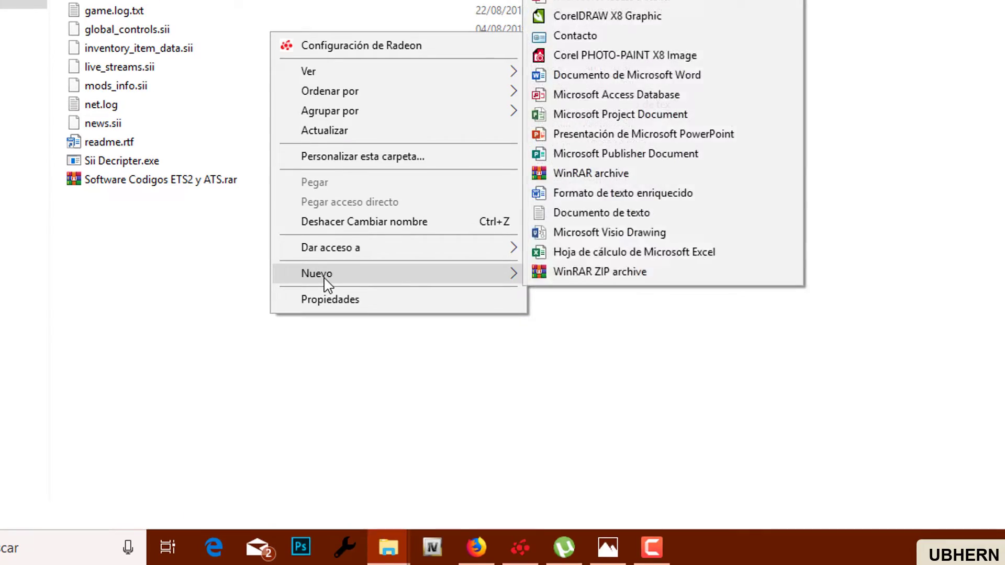
pyautogui.click(566, 0)
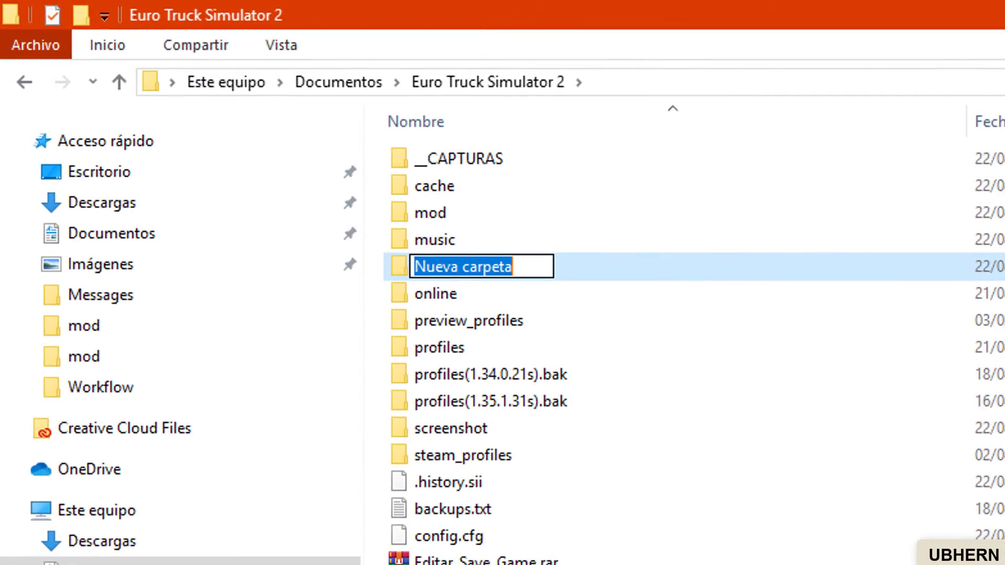
pyautogui.press('Return')
pyautogui.click(516, 264)
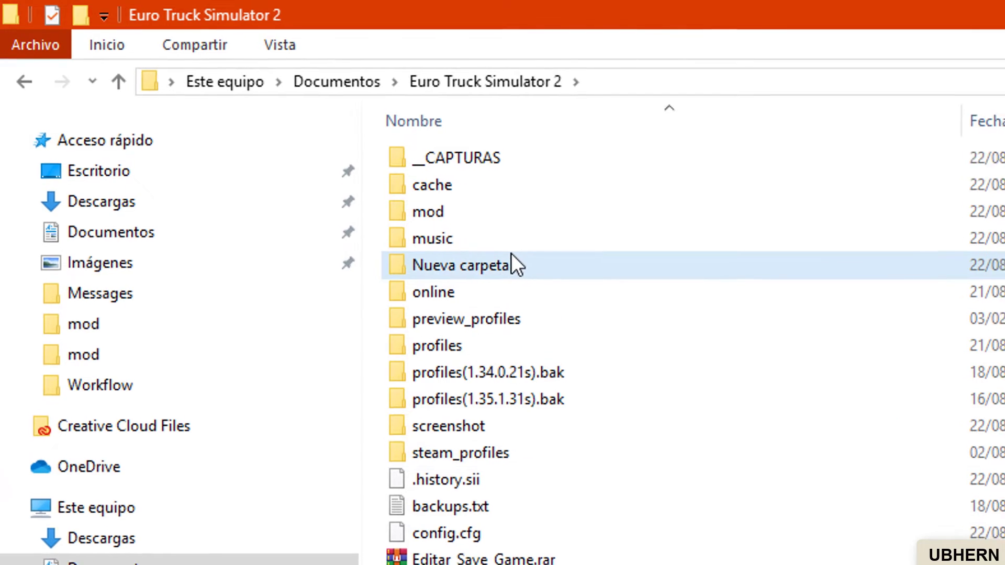
pyautogui.press('Delete')
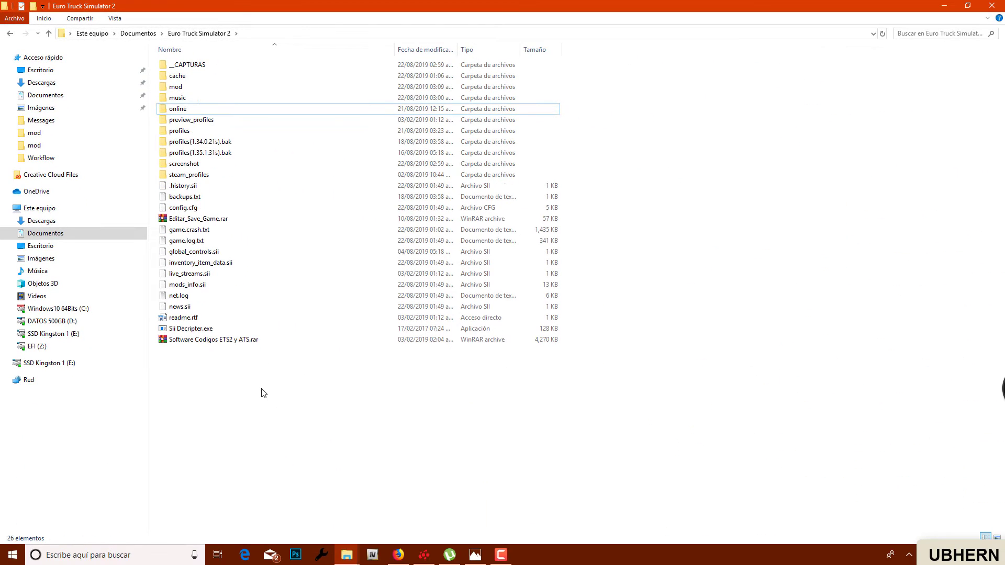
# Step: Open the mod folder to review its .scs files, and return to the MapaColombia_ETS2 1.35_JhonDeath window to point out a.scs
pyautogui.doubleClick(190, 88)
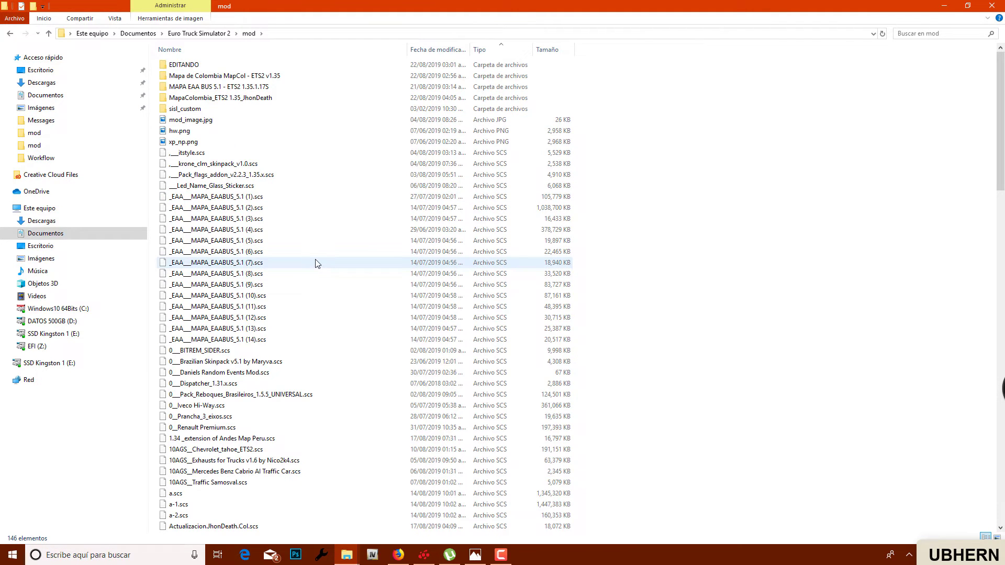
pyautogui.scroll(-4, 329, 416)
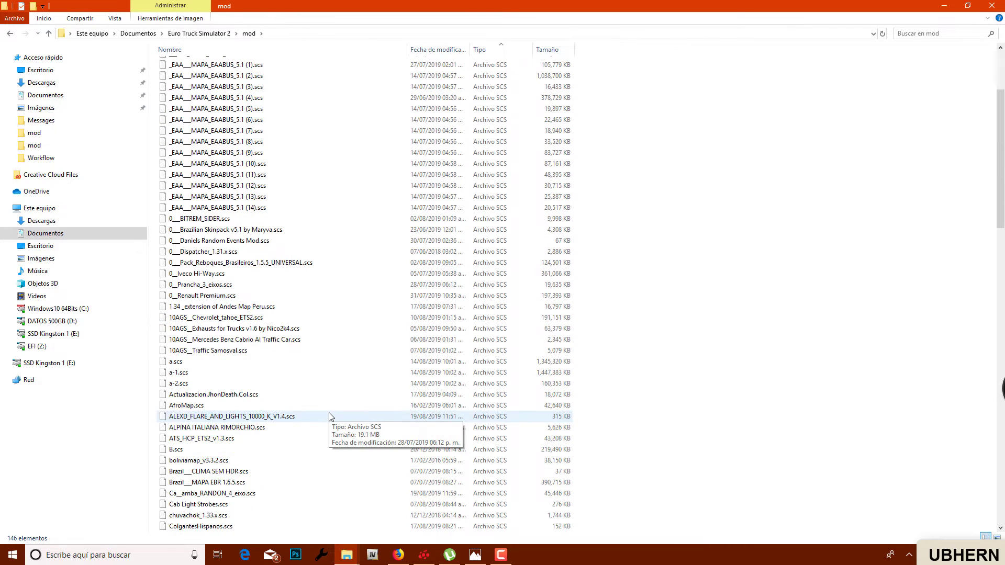
pyautogui.moveTo(349, 557)
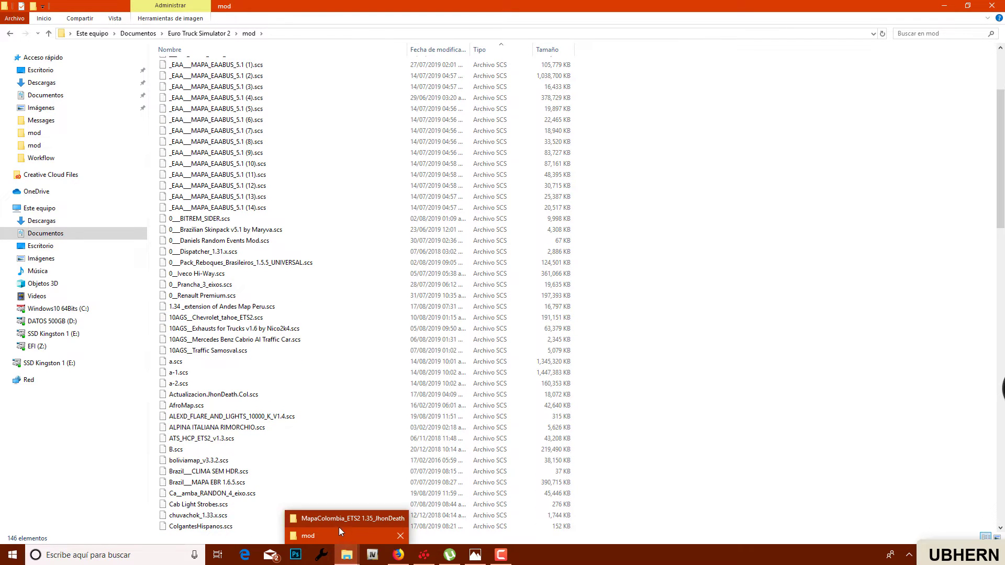
pyautogui.click(340, 526)
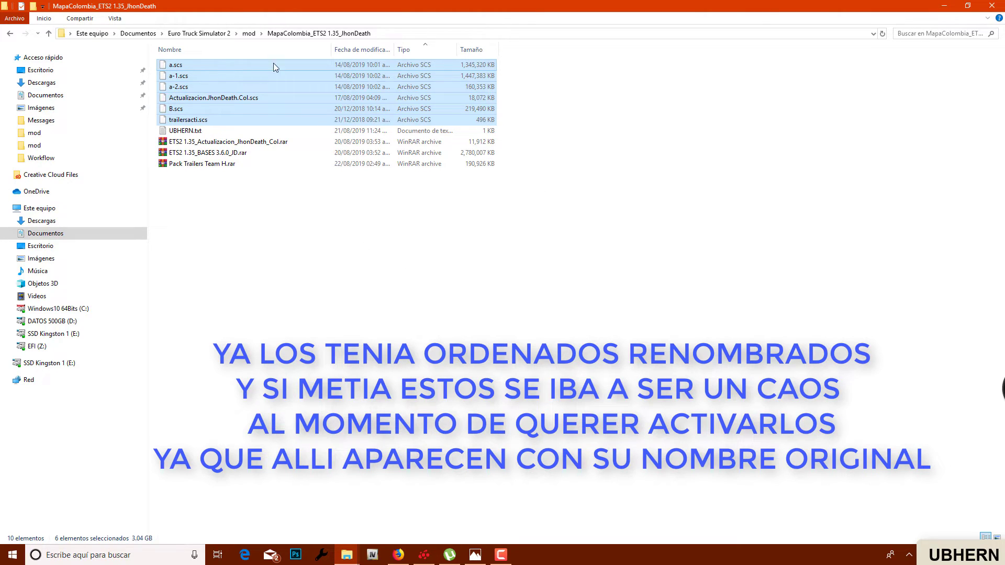
pyautogui.click(168, 67)
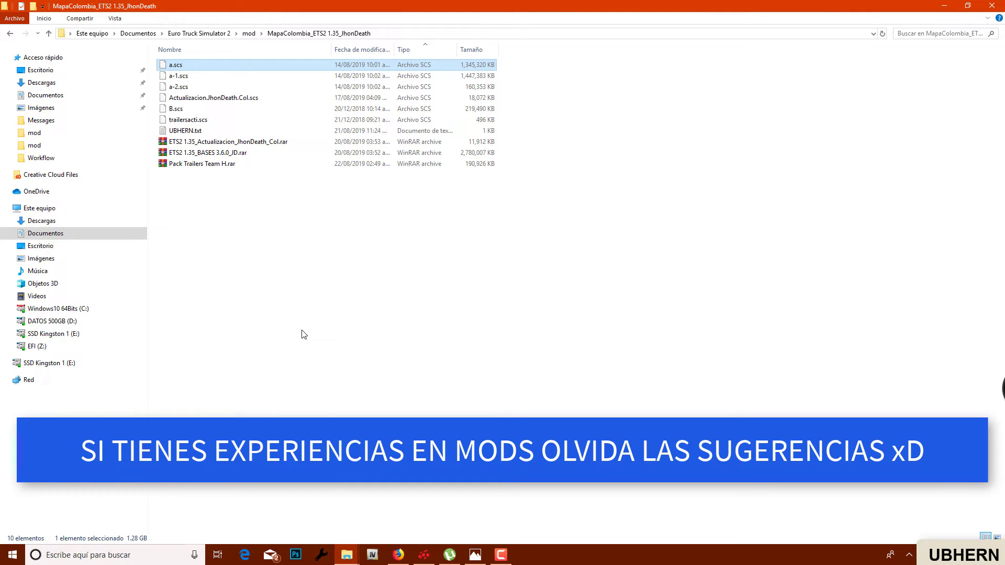
# Step: Return to the mod folder window and highlight the mod files prefixed with 0_ and the _EAA___MAPA_EAABUS_5.1 files to examine their naming
pyautogui.click(347, 555)
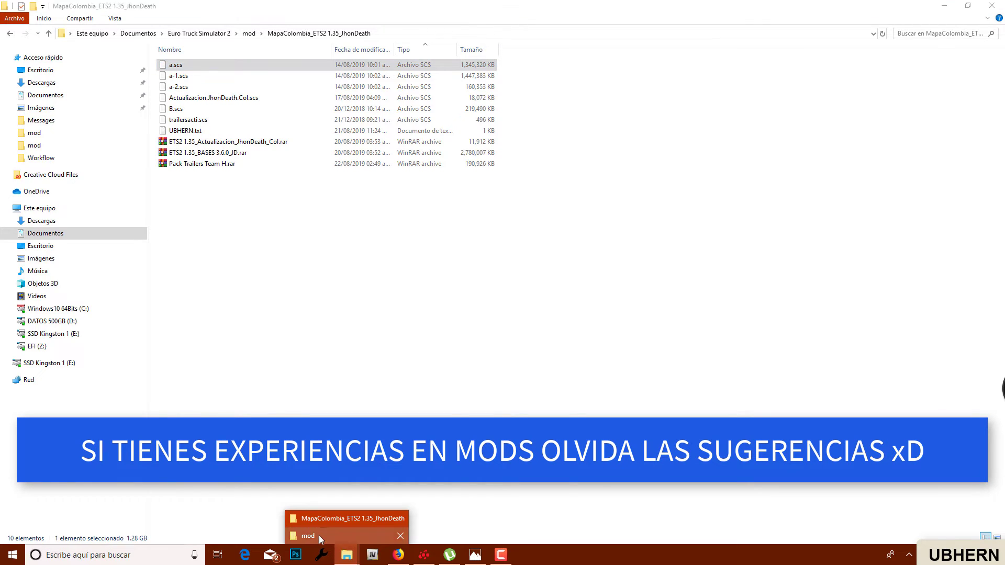
pyautogui.click(318, 535)
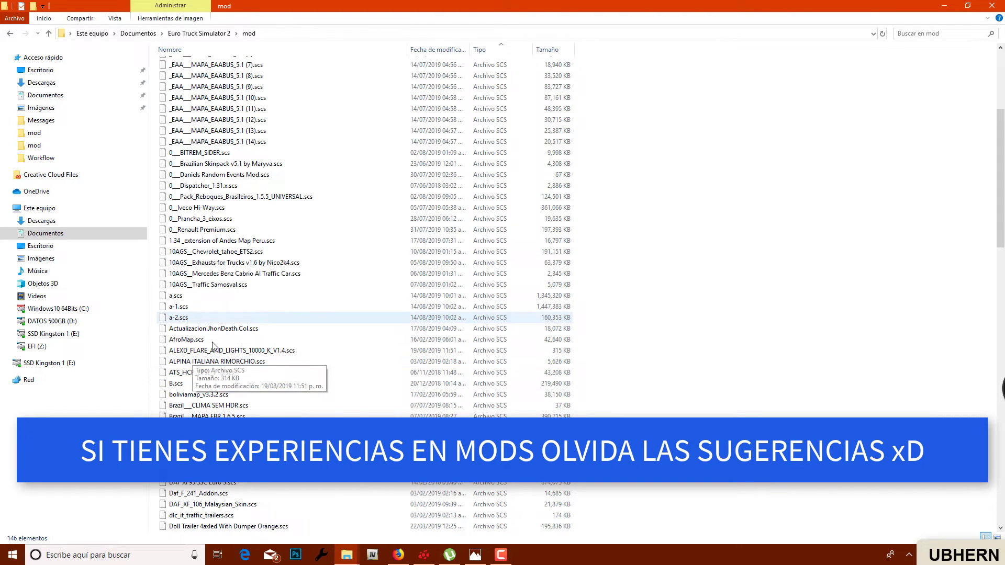
pyautogui.moveTo(297, 161); pyautogui.dragTo(296, 235)
pyautogui.scroll(2, 322, 285)
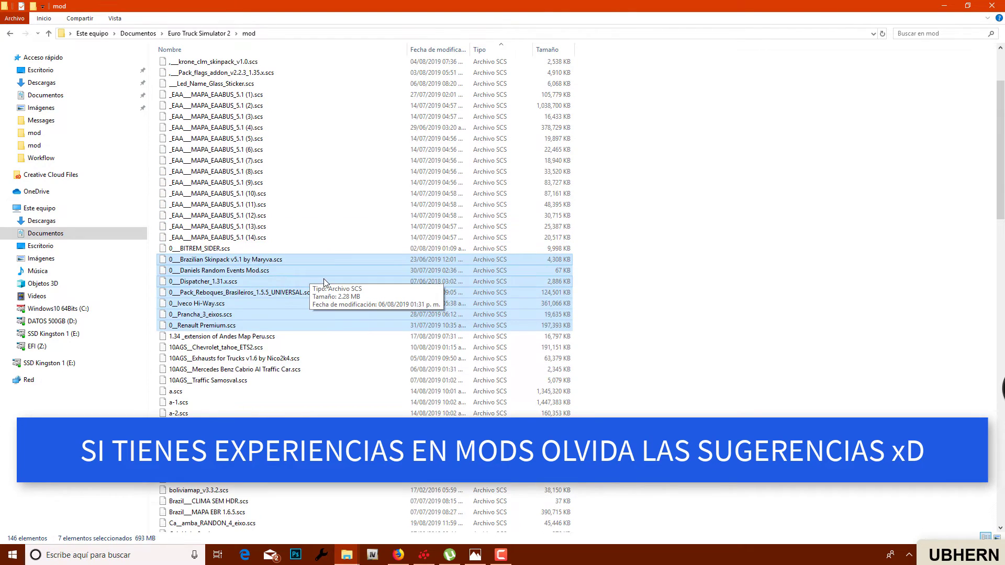
pyautogui.scroll(2, 349, 195)
pyautogui.moveTo(278, 129); pyautogui.dragTo(191, 274)
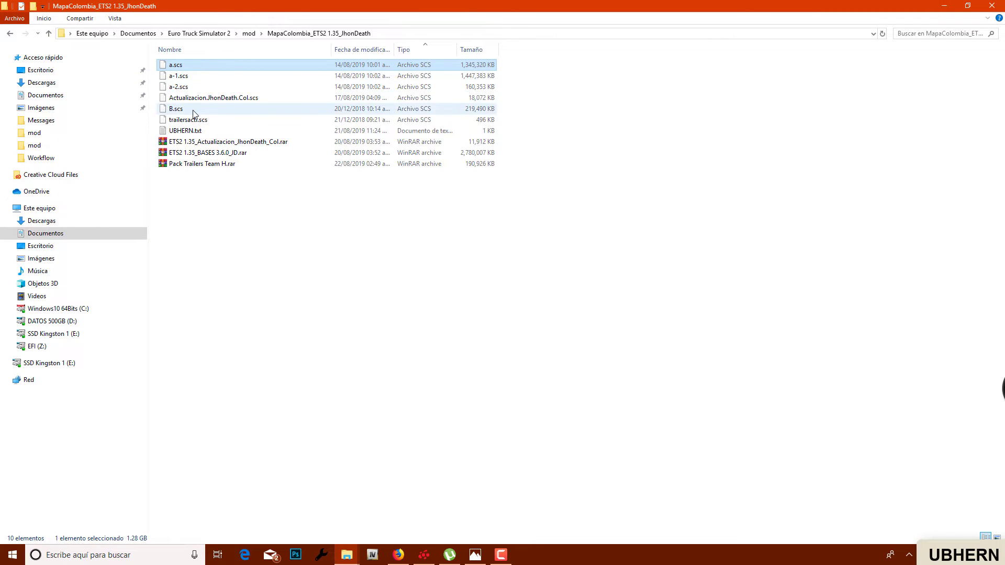
# Step: Launch the ETS2 v.1.35.1.1 + 65DLC's game from the desktop and deactivate the Steam inventory
pyautogui.moveTo(193, 111); pyautogui.dragTo(184, 70)
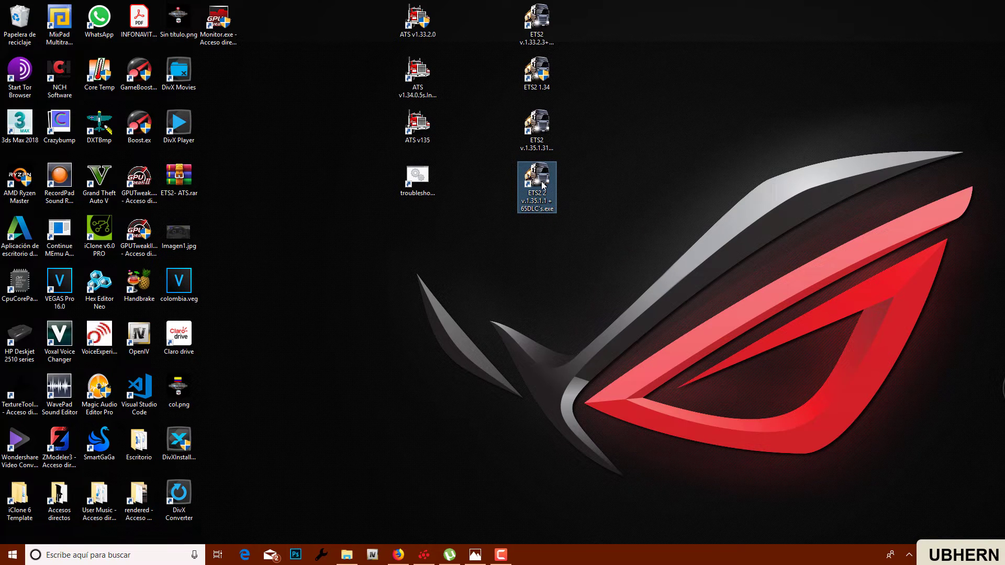
pyautogui.doubleClick(542, 183)
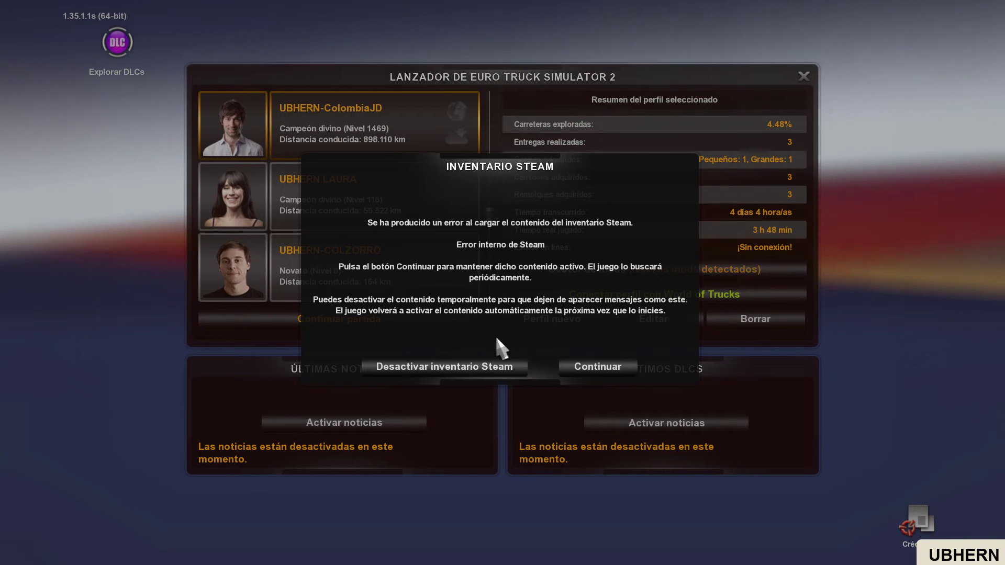
pyautogui.click(474, 369)
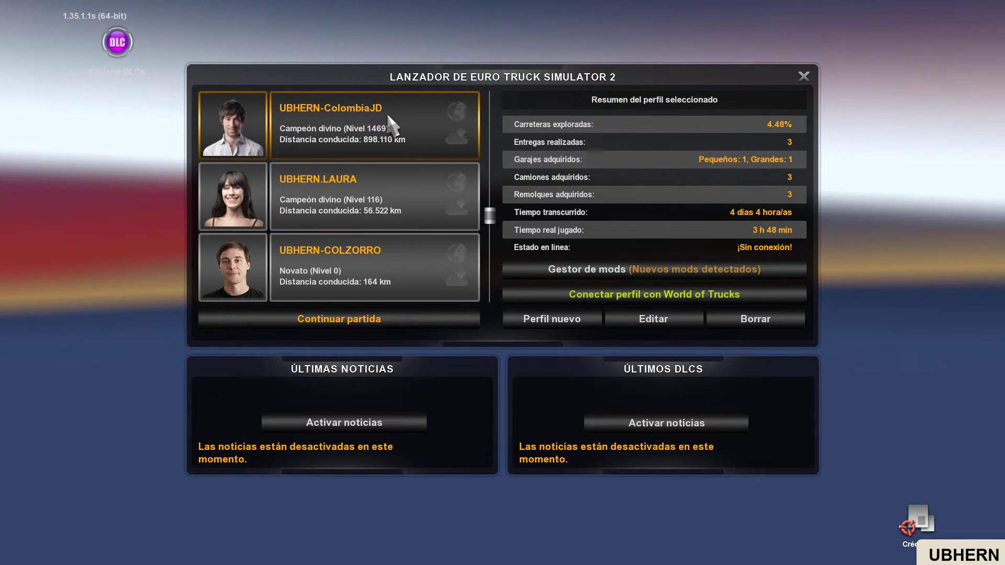
# Step: Start a new profile in the game launcher and turn off its Steam Cloud option
pyautogui.scroll(5, 393, 131)
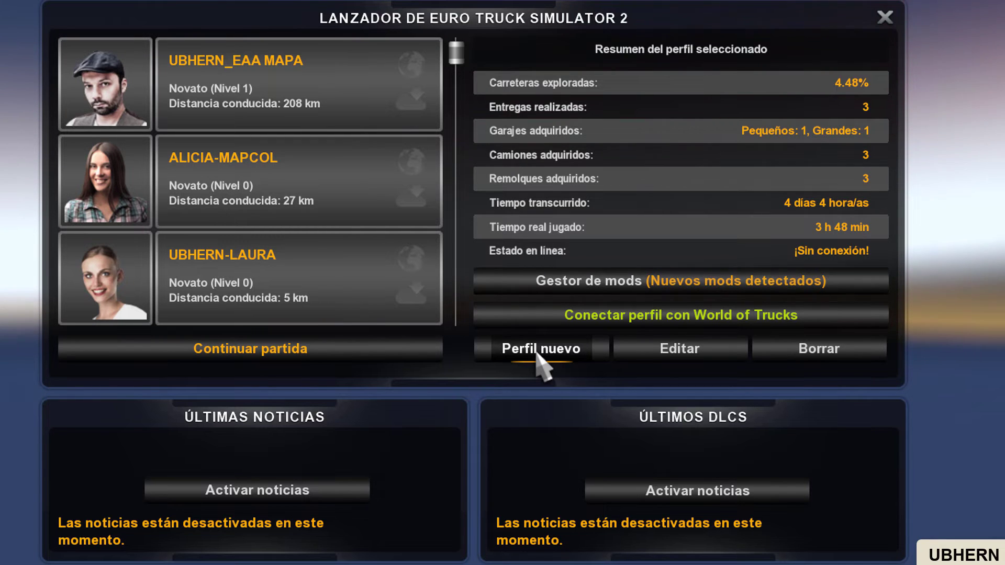
pyautogui.click(536, 354)
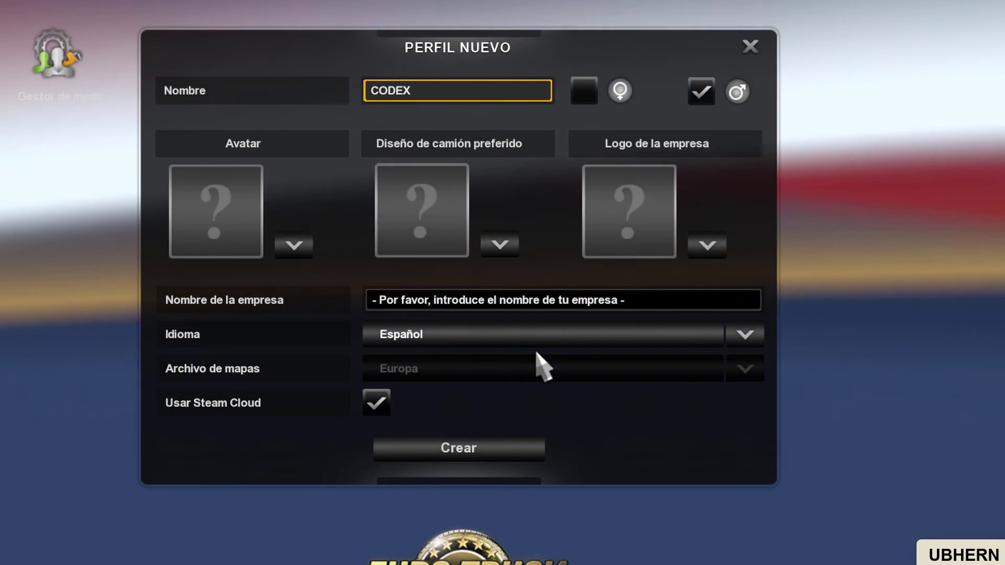
pyautogui.click(378, 404)
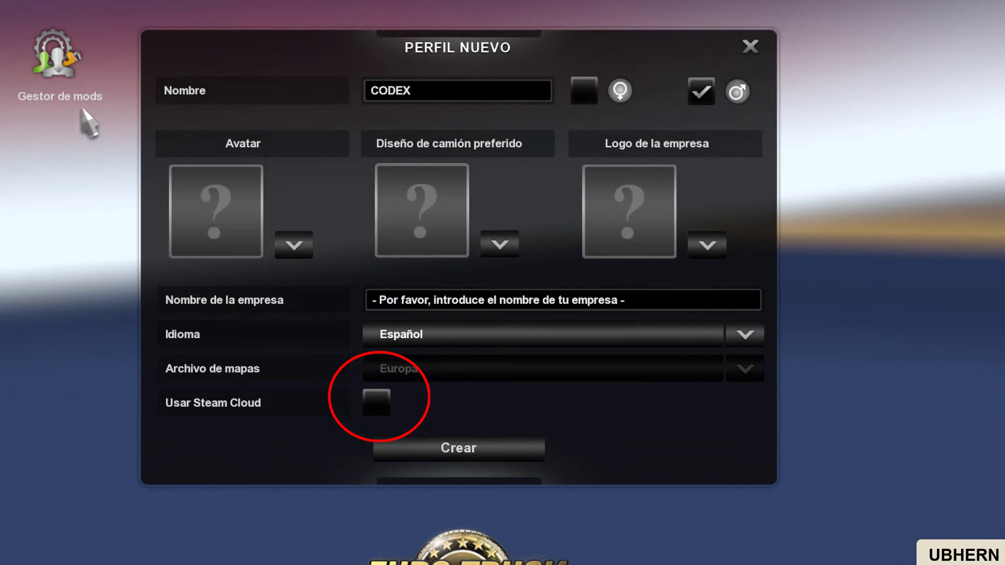
# Step: Open the mod manager and activate 1.4.0 Activador trailers TE and Trailers Colombianos Team Edition
pyautogui.click(51, 64)
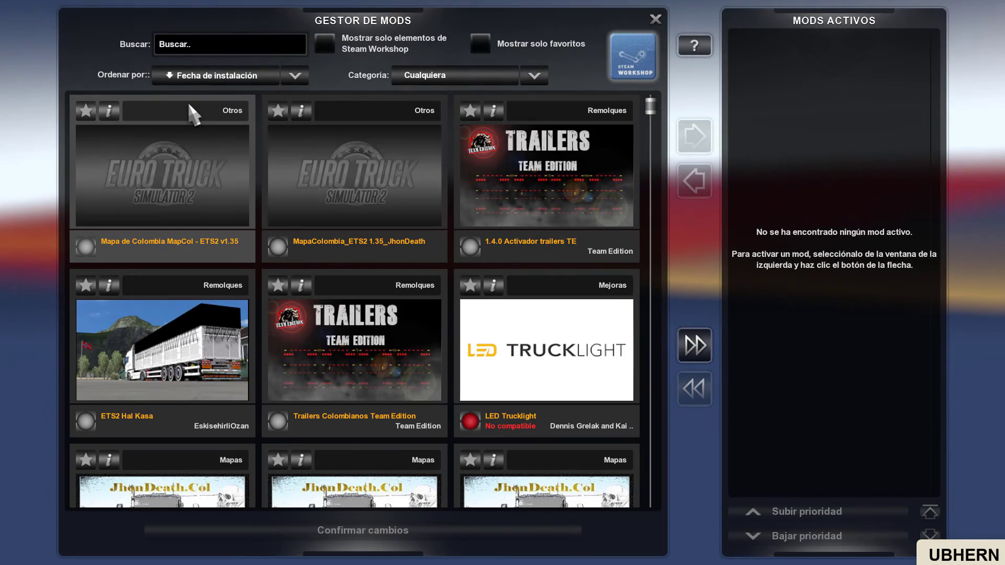
pyautogui.click(547, 176)
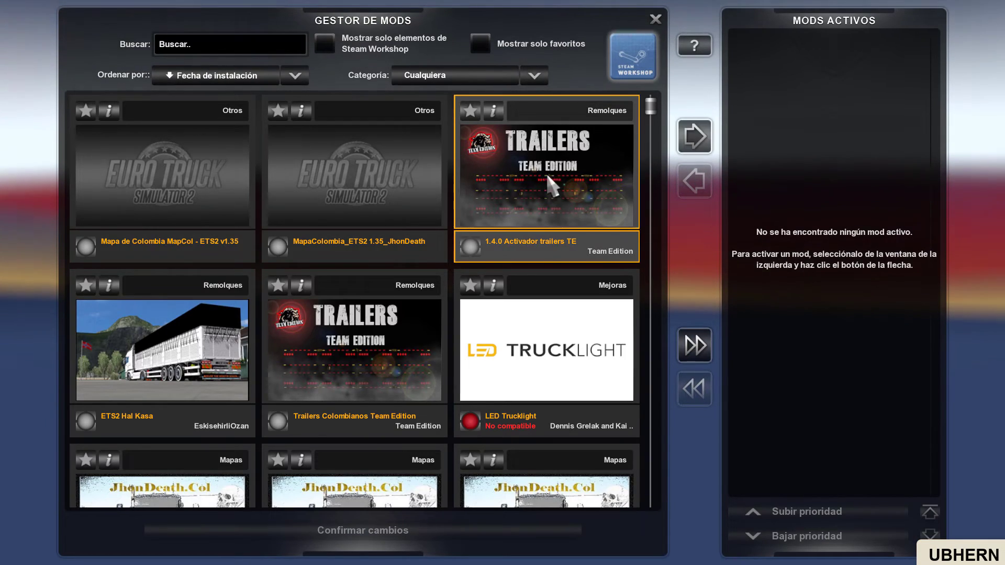
pyautogui.click(694, 136)
pyautogui.click(440, 309)
pyautogui.click(707, 151)
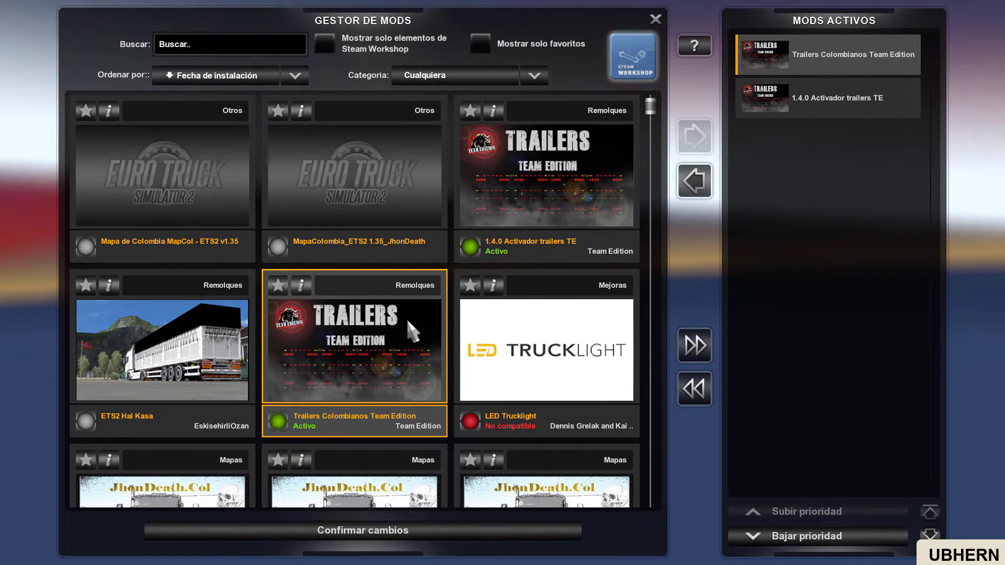
# Step: Activate the four map mods JhonDeath.Col.v.3.6.0, JhonDeath.Col Base 3-3.6, Base 2-3.6 and Base 1-3.6
pyautogui.scroll(-4, 406, 340)
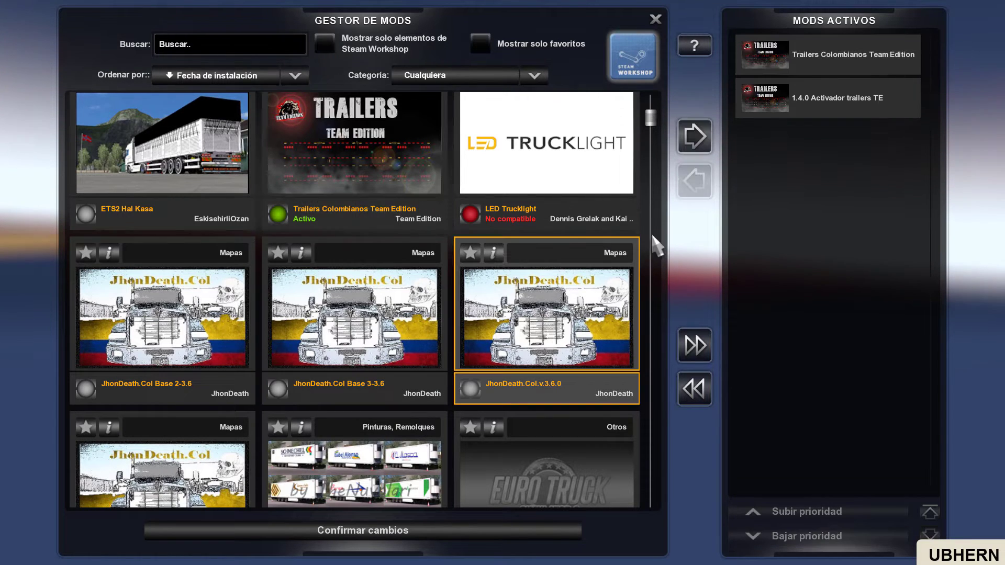
pyautogui.click(696, 134)
pyautogui.click(697, 126)
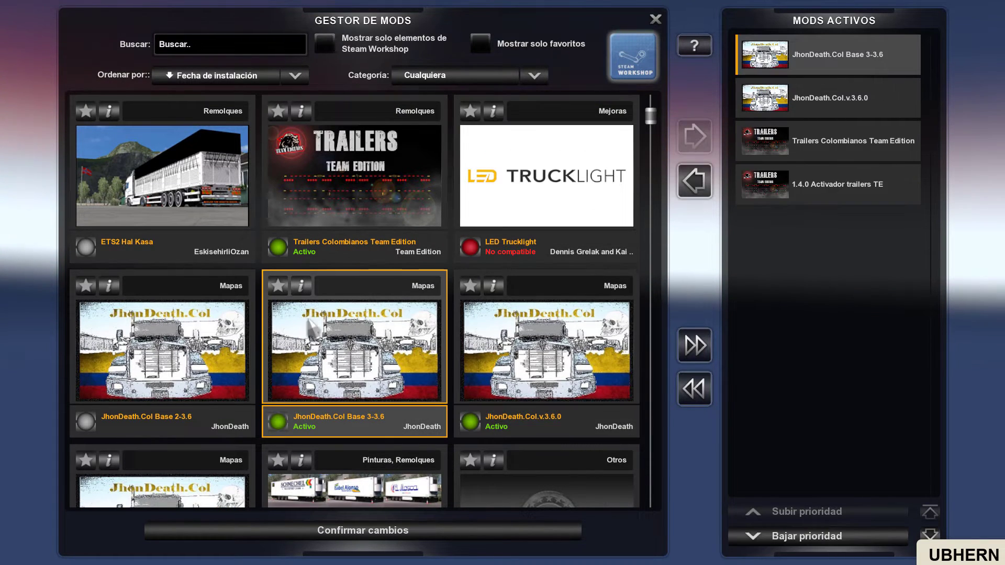
pyautogui.click(682, 129)
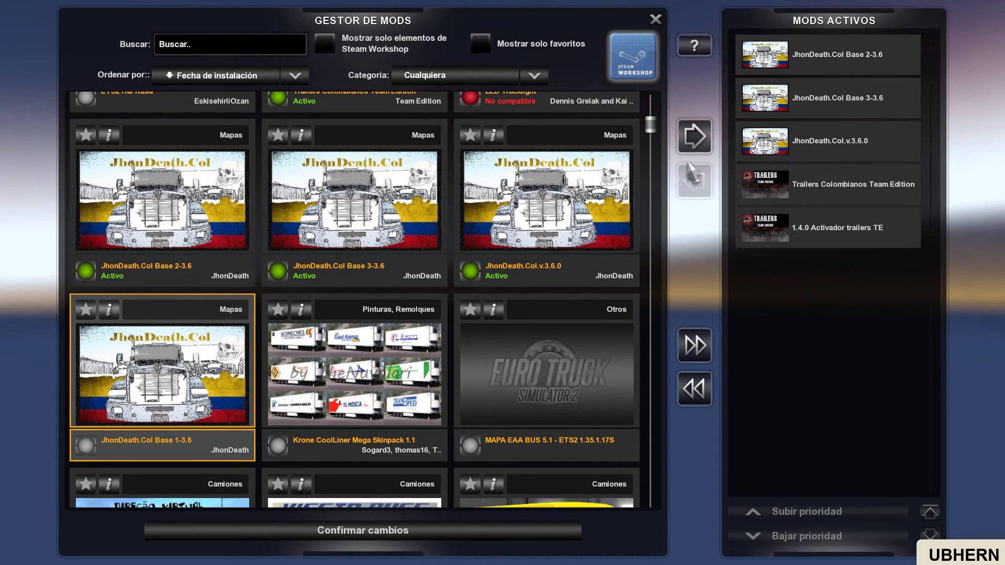
pyautogui.click(695, 136)
# Step: Move Trailers Colombianos Team Edition and 1.4.0 Activador trailers TE above the map mods in the active list and confirm the changes
pyautogui.click(815, 228)
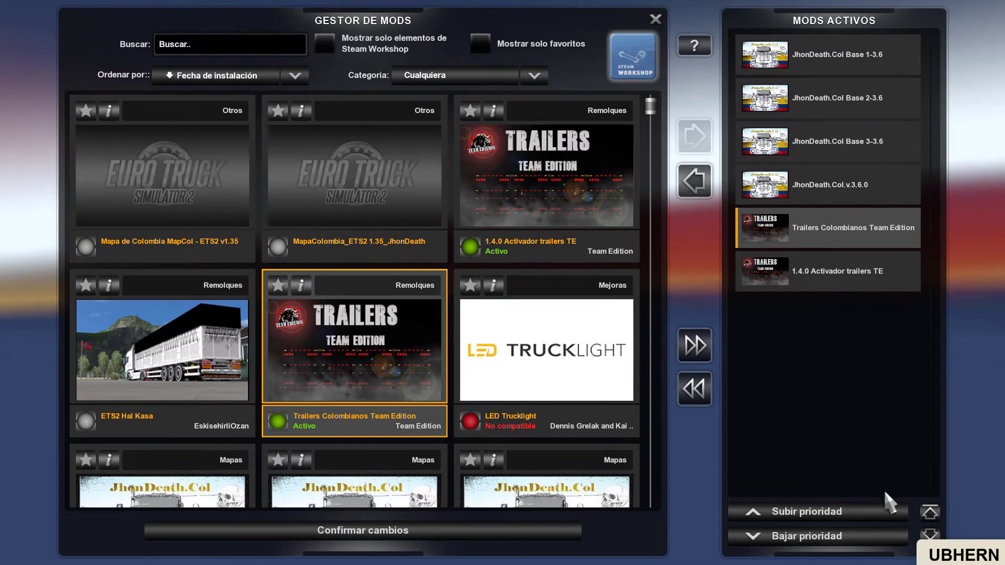
pyautogui.click(930, 514)
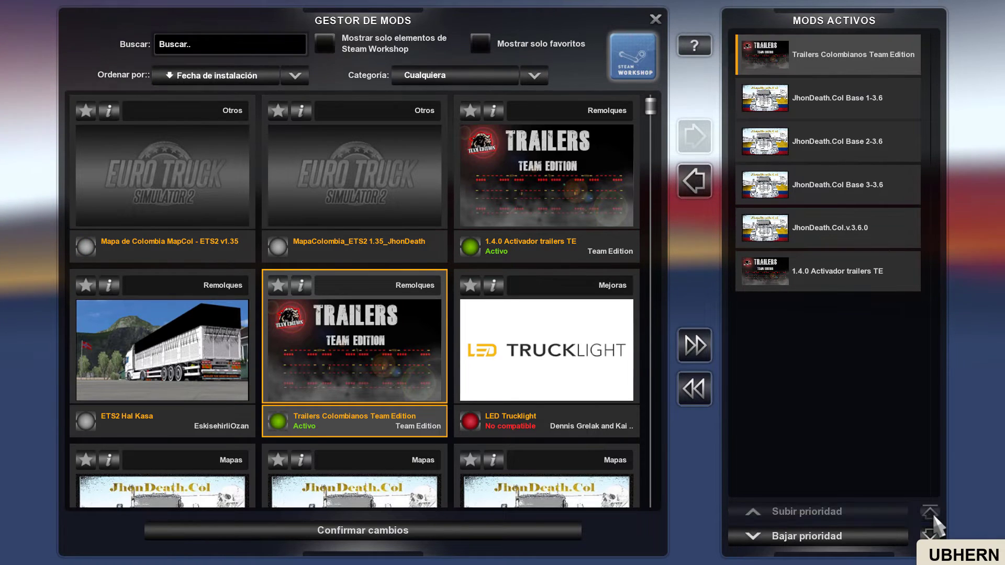
pyautogui.click(833, 277)
pyautogui.click(928, 514)
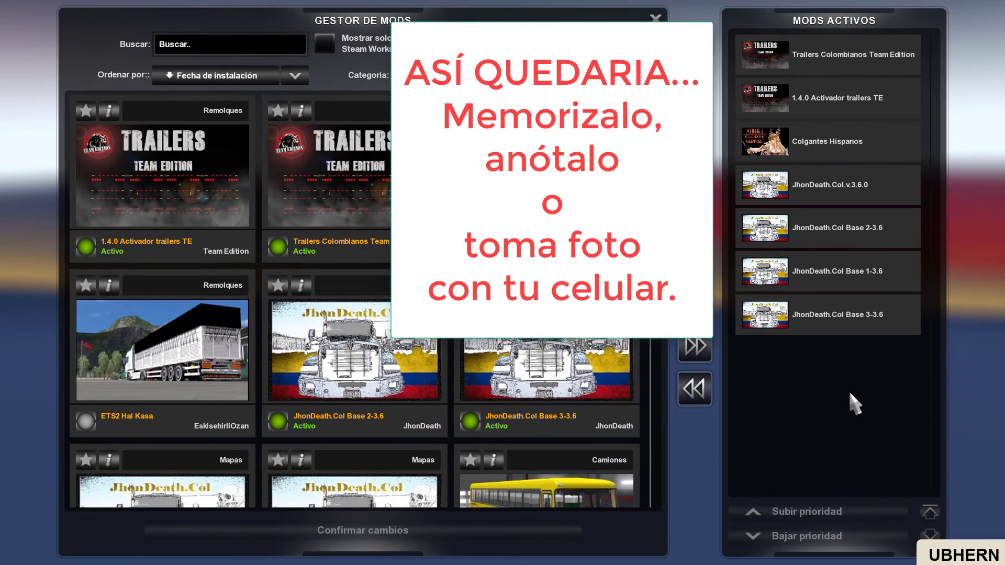
pyautogui.click(399, 531)
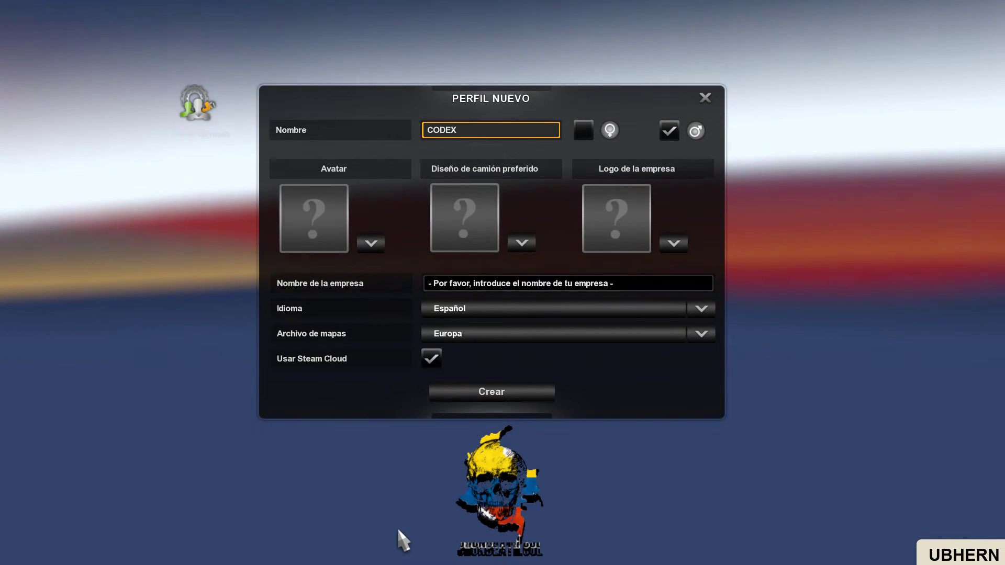
# Step: Replace the new profile's default name with PruebaJD
pyautogui.press('BackSpace')
pyautogui.press('BackSpace')
pyautogui.press('BackSpace')
pyautogui.press('BackSpace')
pyautogui.press('BackSpace')
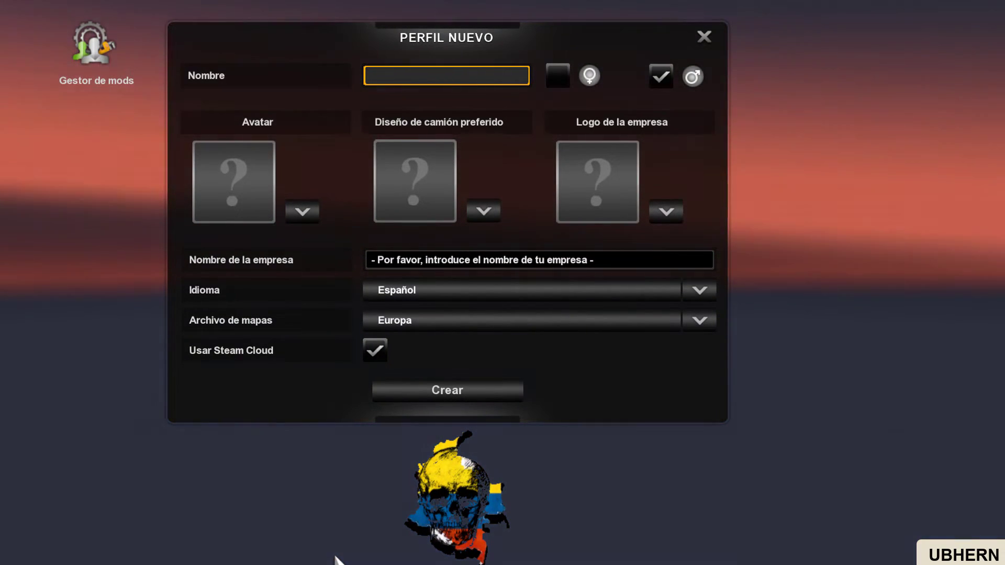
pyautogui.write('jd')
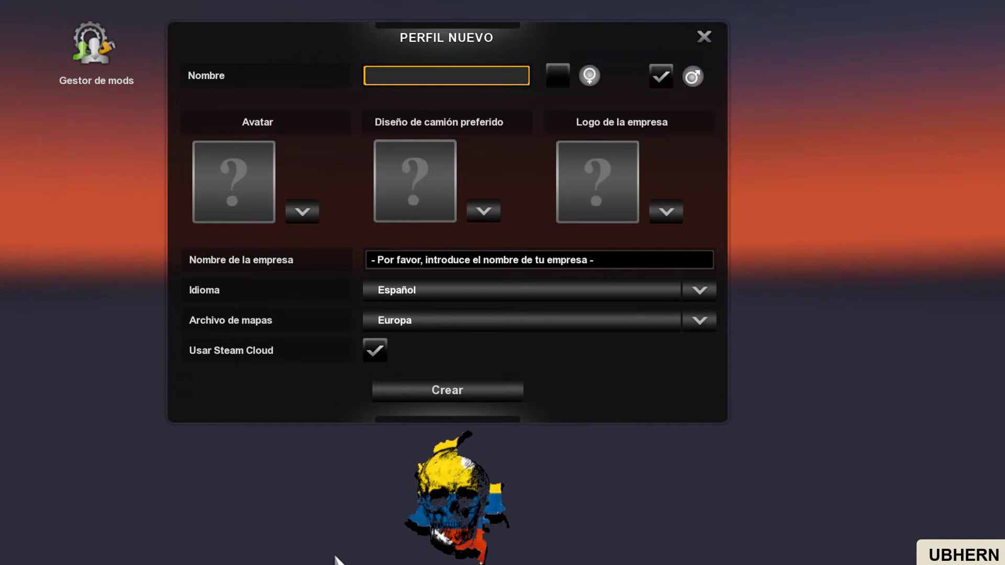
pyautogui.write('Prue')
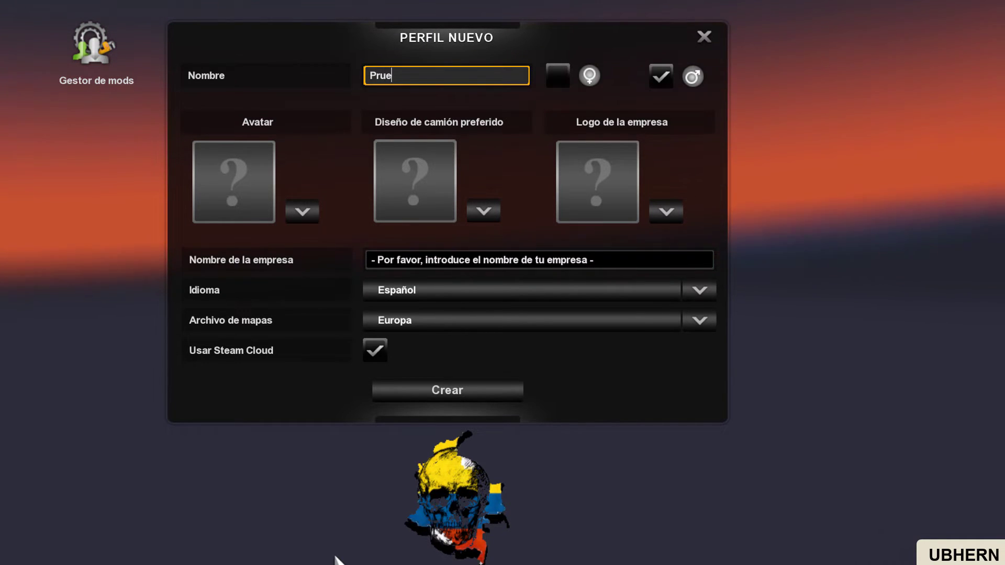
pyautogui.write('JD')
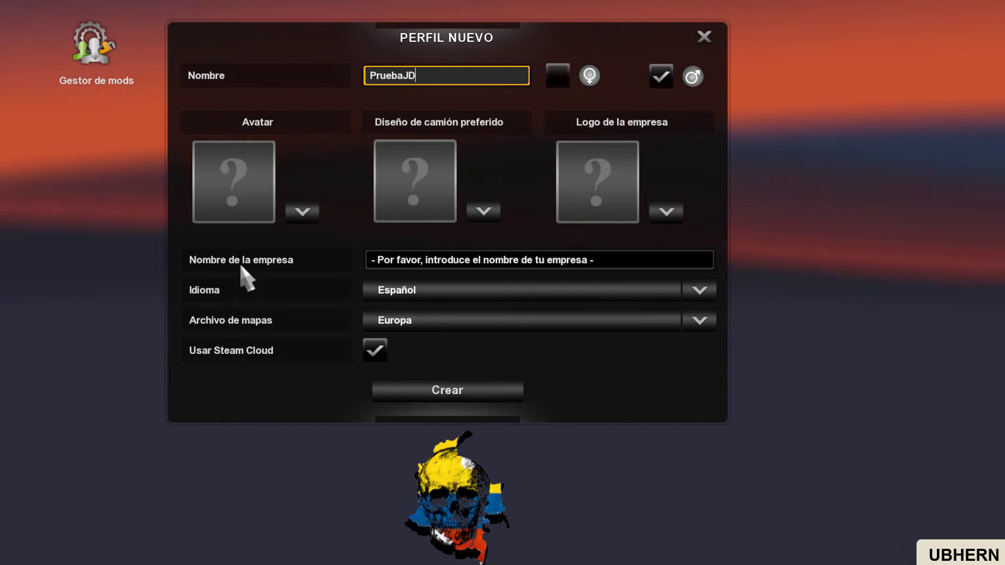
# Step: Set the profile's avatar to the dark-haired man with glasses and a bright blue shirt
pyautogui.click(236, 202)
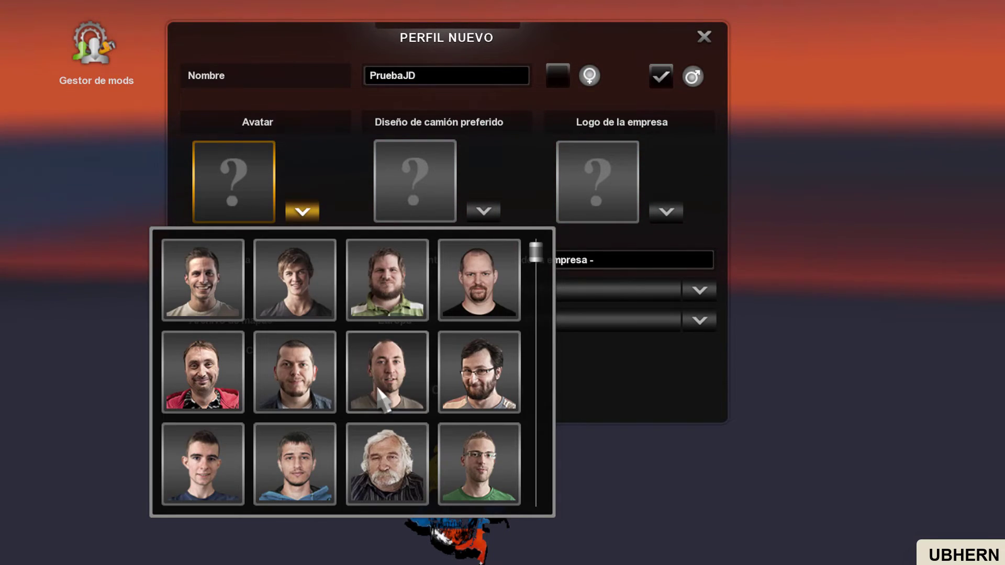
pyautogui.scroll(-3, 430, 413)
pyautogui.scroll(-3, 430, 414)
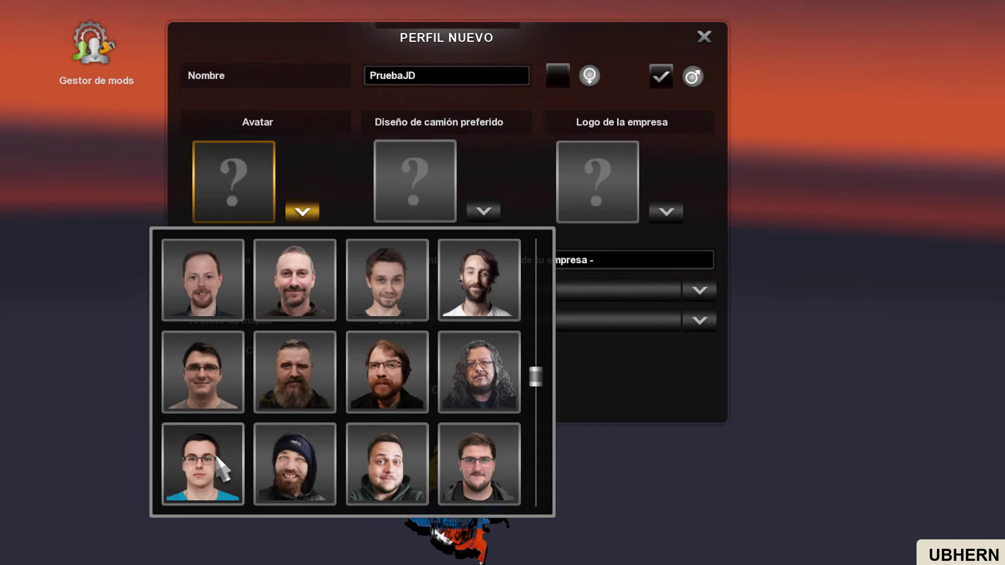
pyautogui.click(207, 463)
# Step: Browse the preferred truck designs and choose the red and white long-nosed truck, the first one offered
pyautogui.click(419, 204)
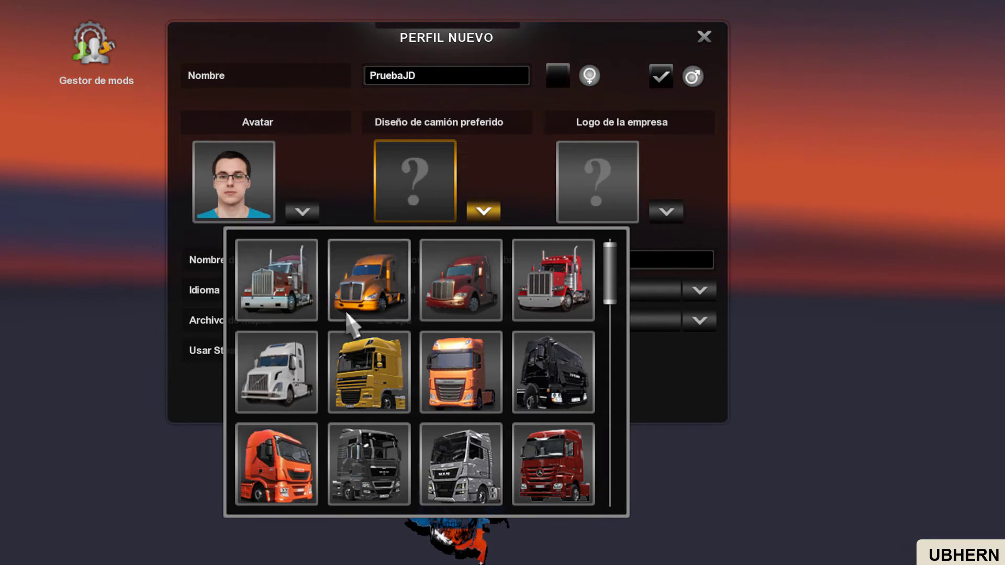
pyautogui.scroll(-10, 316, 309)
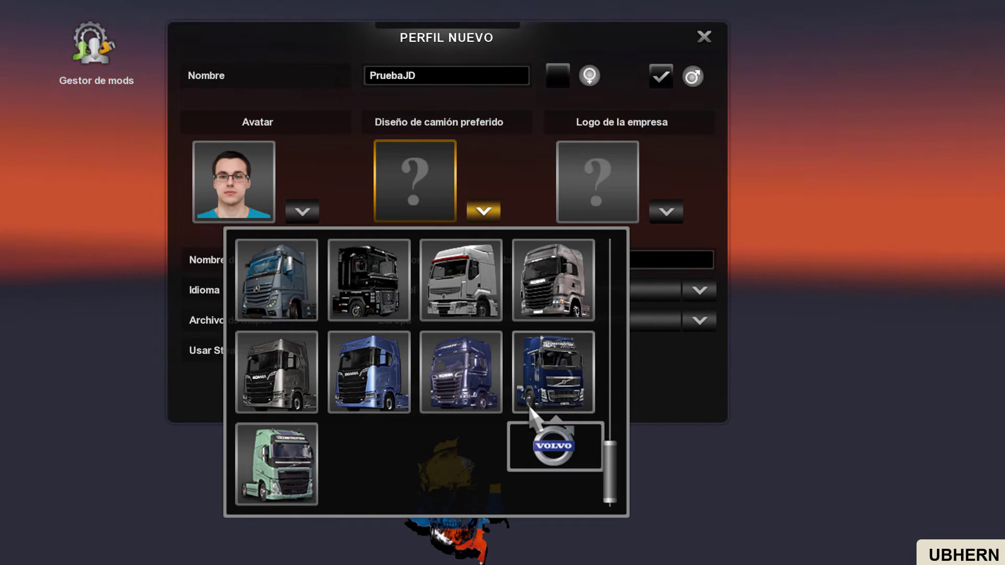
pyautogui.scroll(10, 530, 408)
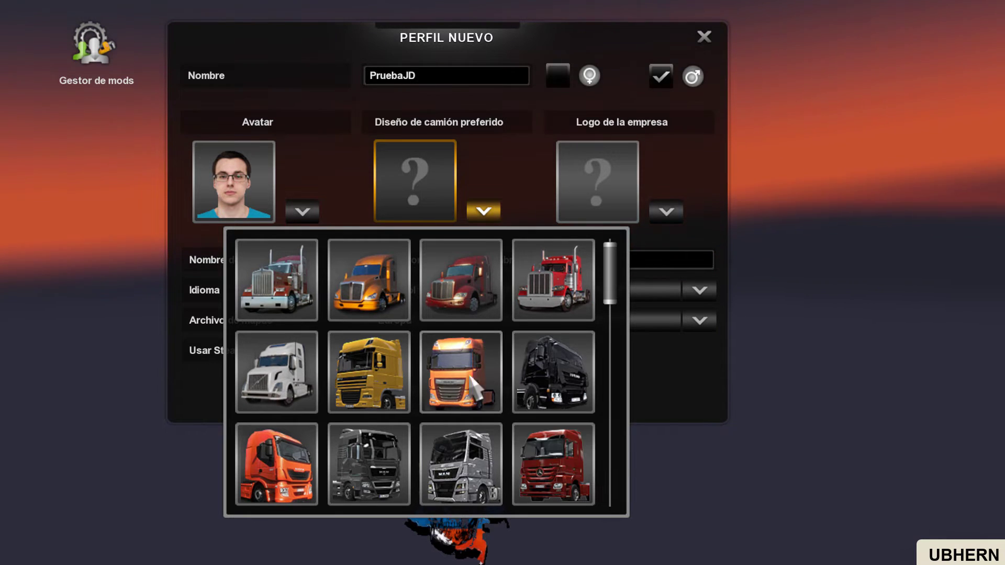
pyautogui.scroll(-10, 442, 366)
pyautogui.scroll(10, 455, 402)
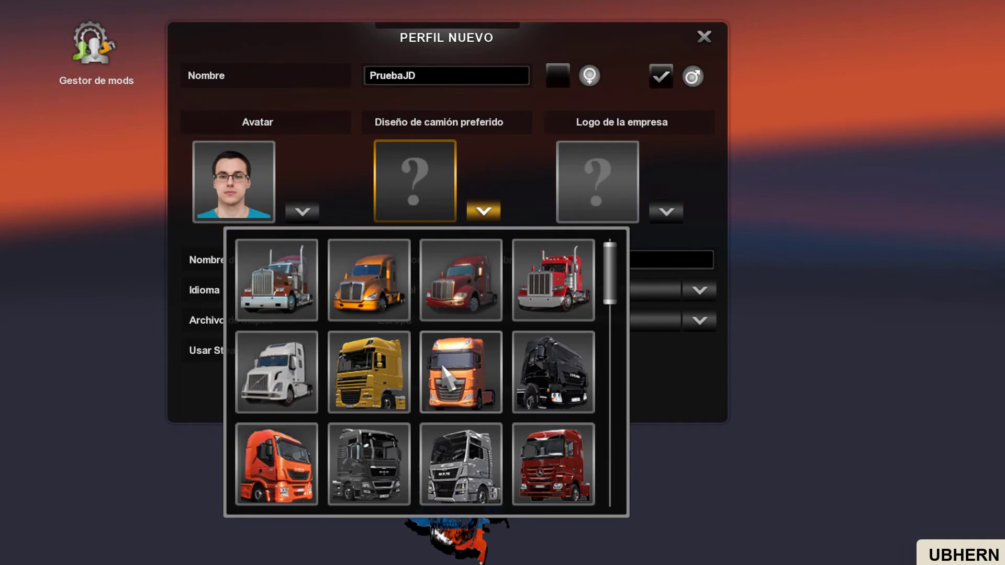
pyautogui.click(281, 272)
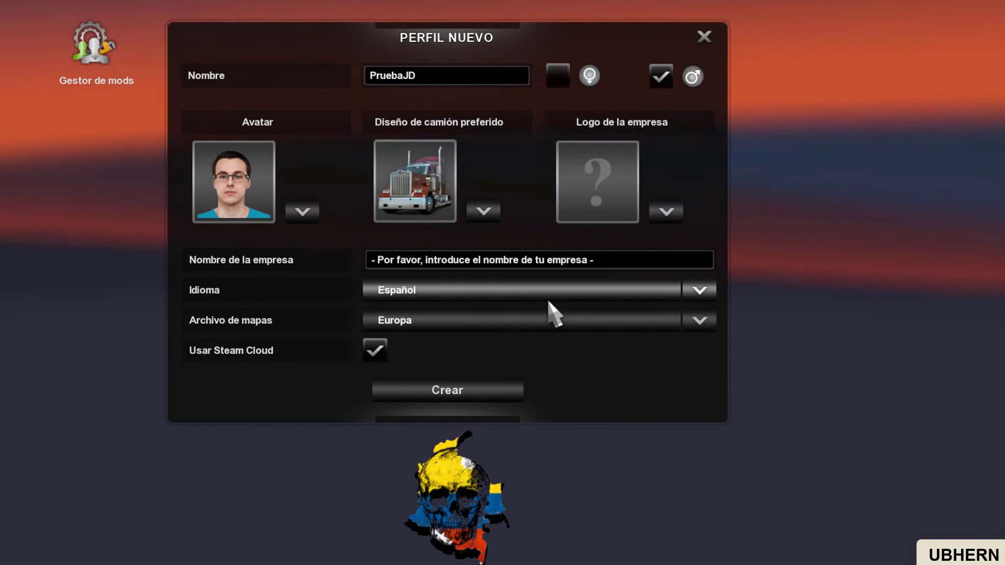
# Step: Choose the front-view black and white truck as the company logo and set the company name to COLOMBIAJD
pyautogui.click(592, 189)
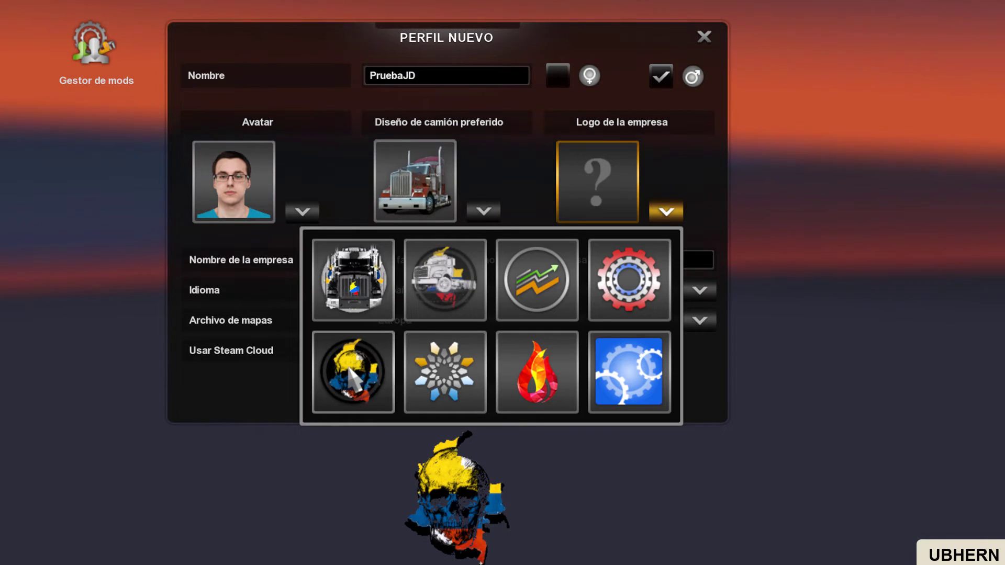
pyautogui.click(354, 292)
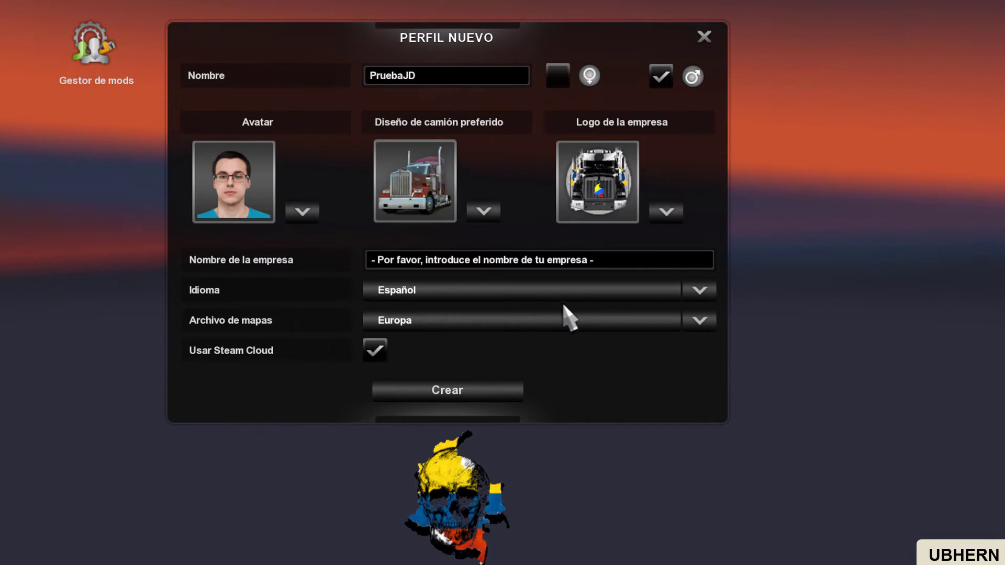
pyautogui.click(534, 256)
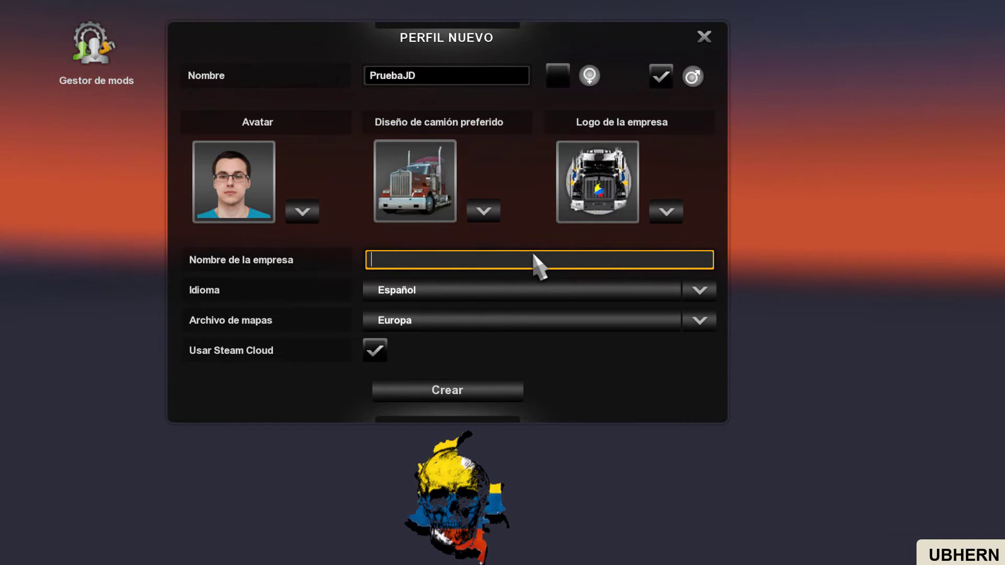
pyautogui.write('COLOMBIAjd')
pyautogui.press('BackSpace')
pyautogui.press('BackSpace')
pyautogui.write('JD')
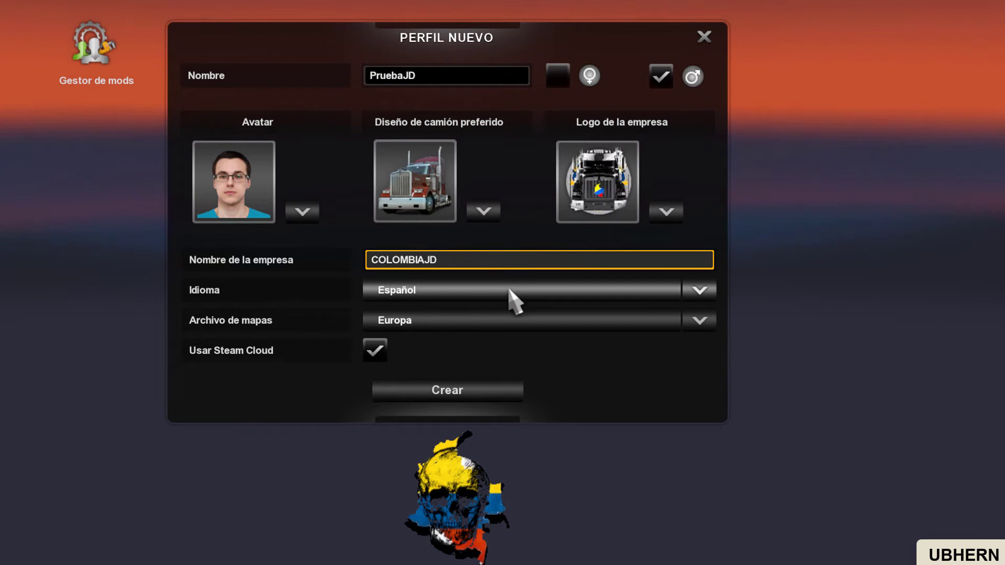
# Step: Create the profile with Colombia_JhonDeath.mbd as its map file and Steam Cloud turned off
pyautogui.click(451, 317)
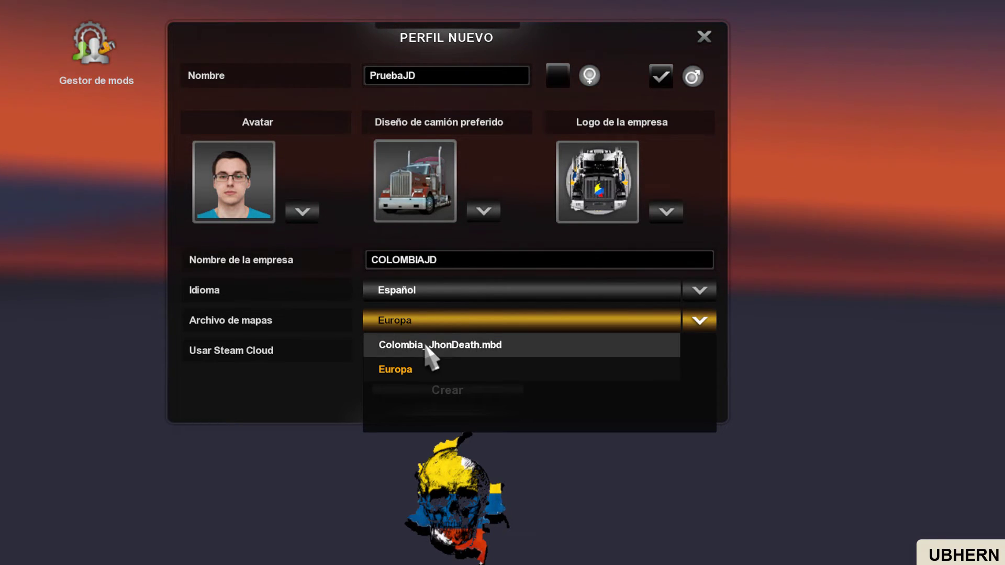
pyautogui.click(481, 346)
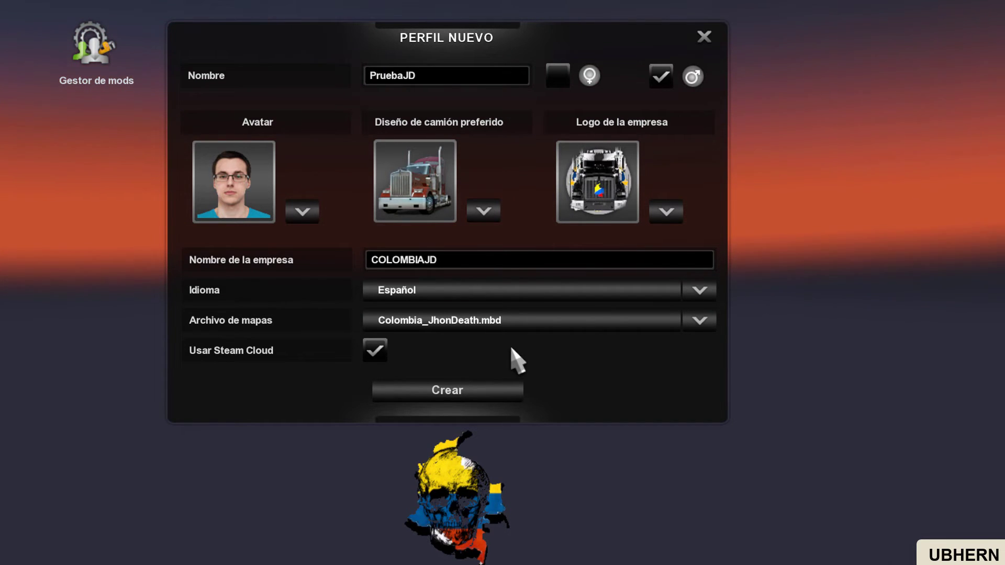
pyautogui.click(375, 350)
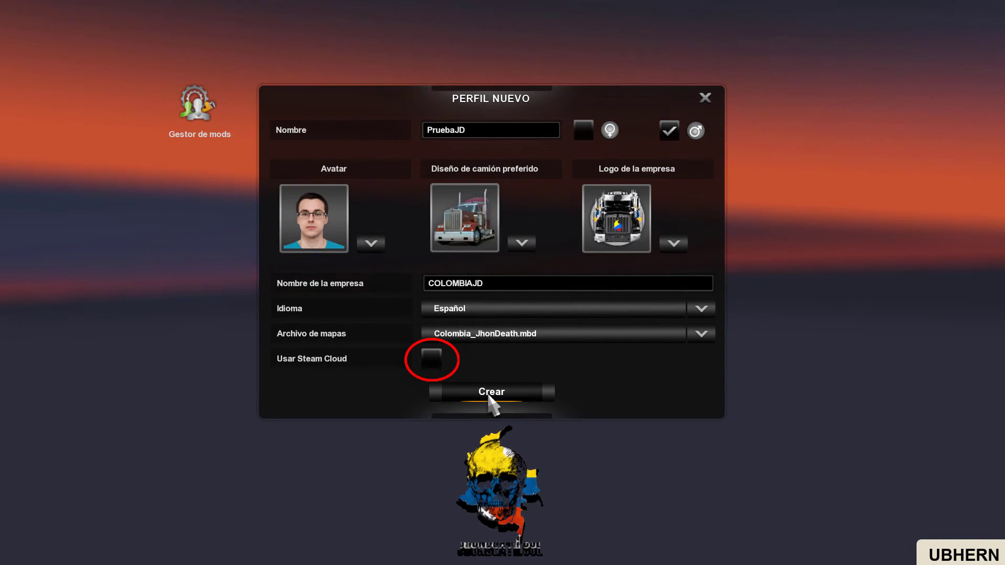
pyautogui.click(489, 396)
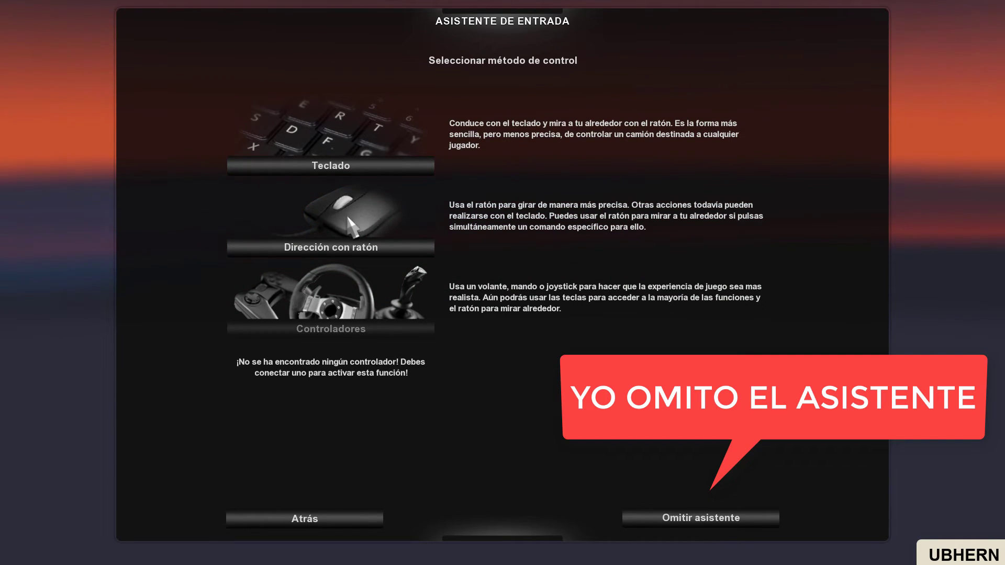
# Step: Skip the input assistant and accept the request to choose a starting city for the headquarters
pyautogui.click(712, 520)
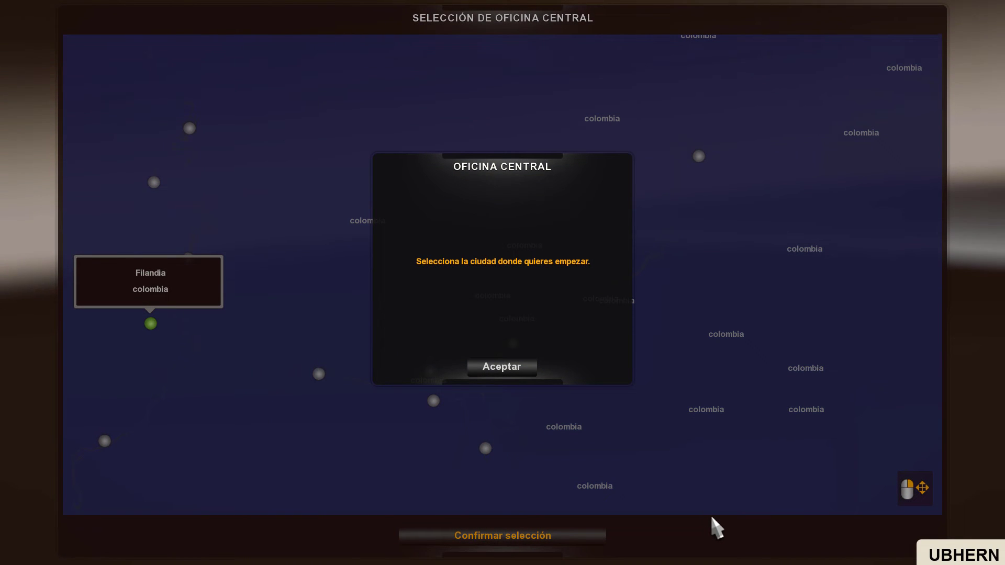
pyautogui.click(508, 370)
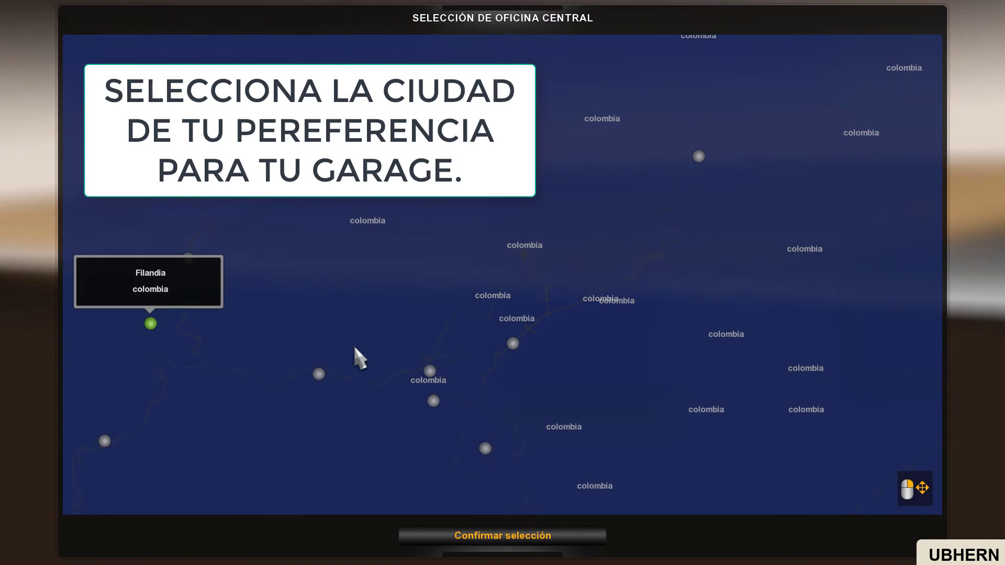
# Step: Choose the second city east of Filandia as the headquarters, confirm the selection and decline the tutorial
pyautogui.moveTo(382, 321)
pyautogui.mouseDown()
pyautogui.moveTo(476, 381)
pyautogui.moveTo(377, 408)
pyautogui.moveTo(572, 324)
pyautogui.moveTo(460, 336)
pyautogui.moveTo(449, 197)
pyautogui.moveTo(343, 332)
pyautogui.moveTo(649, 288)
pyautogui.moveTo(736, 289)
pyautogui.moveTo(774, 236)
pyautogui.moveTo(508, 287)
pyautogui.moveTo(642, 376)
pyautogui.moveTo(596, 233)
pyautogui.moveTo(397, 355)
pyautogui.moveTo(345, 312)
pyautogui.mouseUp()
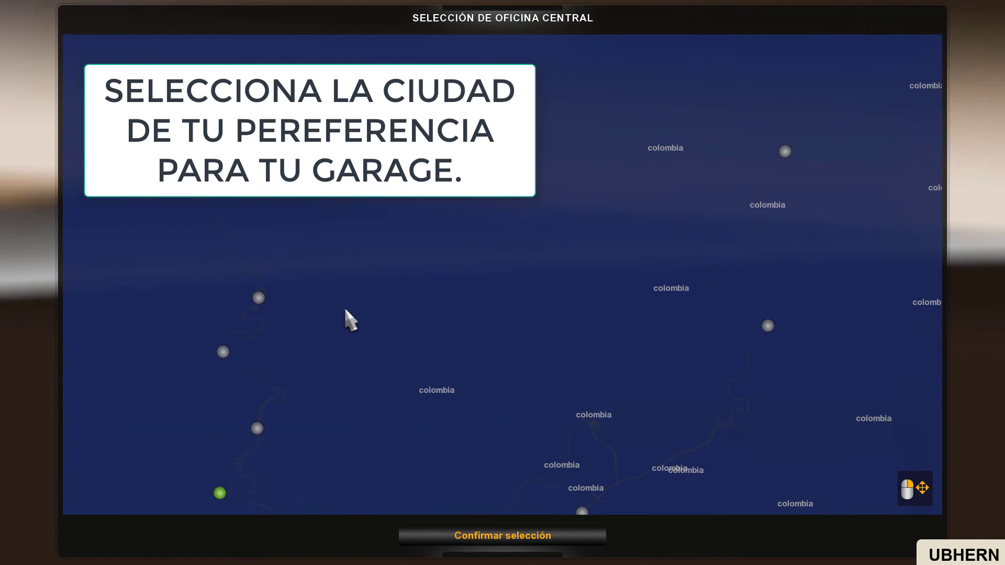
pyautogui.moveTo(218, 493)
pyautogui.mouseDown()
pyautogui.moveTo(323, 327)
pyautogui.moveTo(101, 248)
pyautogui.mouseUp()
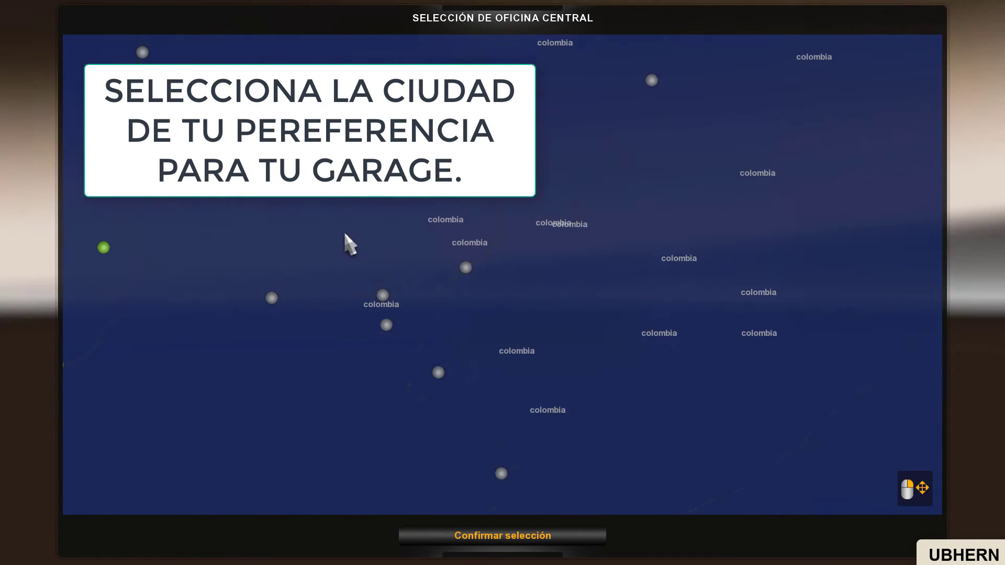
pyautogui.moveTo(466, 269); pyautogui.dragTo(526, 314)
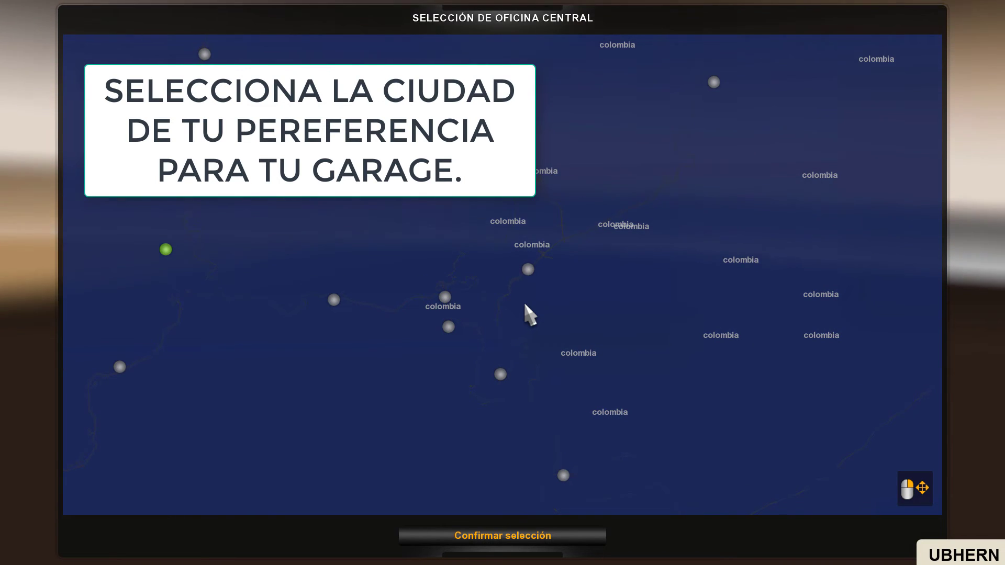
pyautogui.moveTo(561, 305)
pyautogui.mouseDown()
pyautogui.moveTo(473, 328)
pyautogui.moveTo(552, 317)
pyautogui.mouseUp()
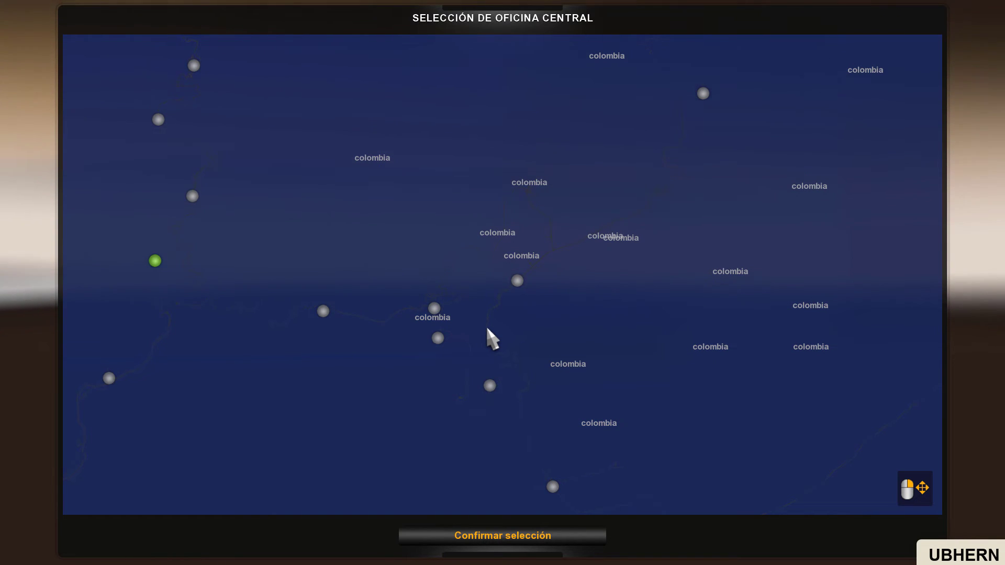
pyautogui.moveTo(432, 313)
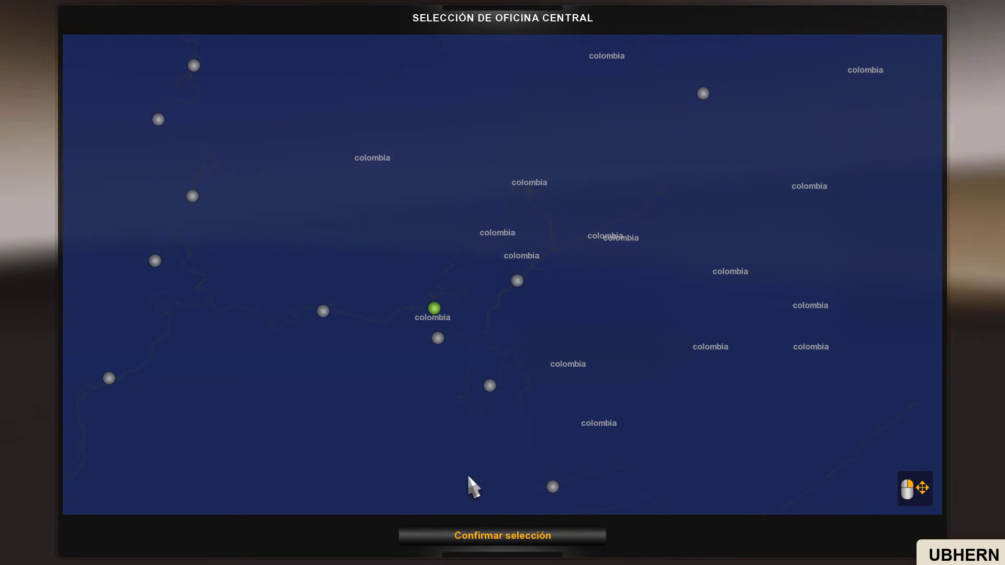
pyautogui.click(500, 539)
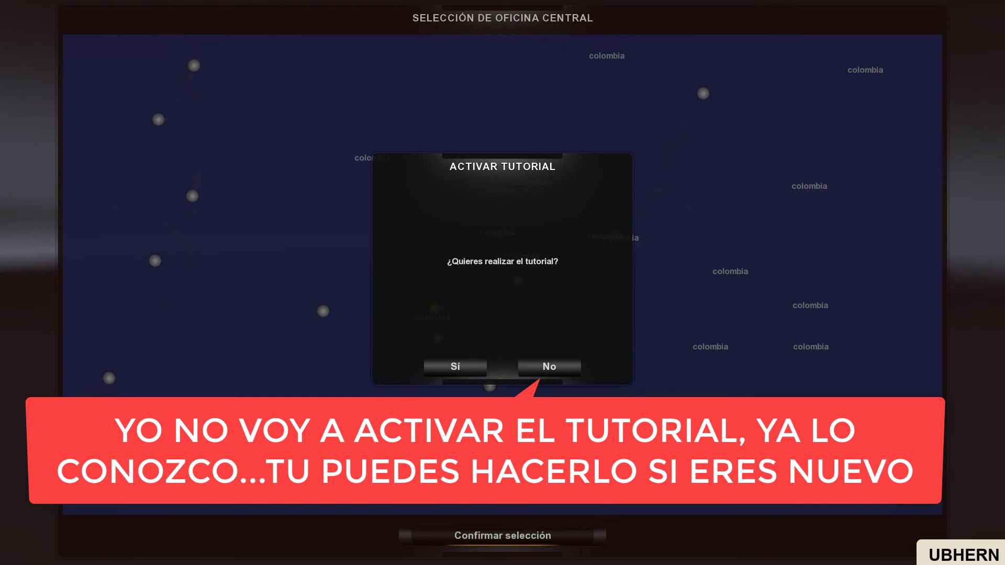
pyautogui.click(548, 368)
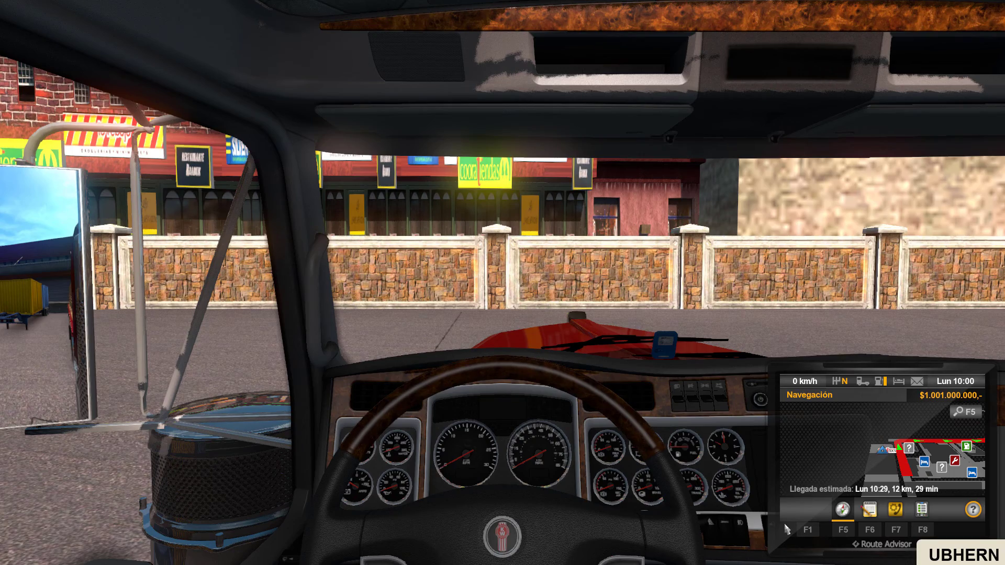
# Step: Pause the drive and lower the music volume almost to its minimum in the sound options
pyautogui.press('Escape')
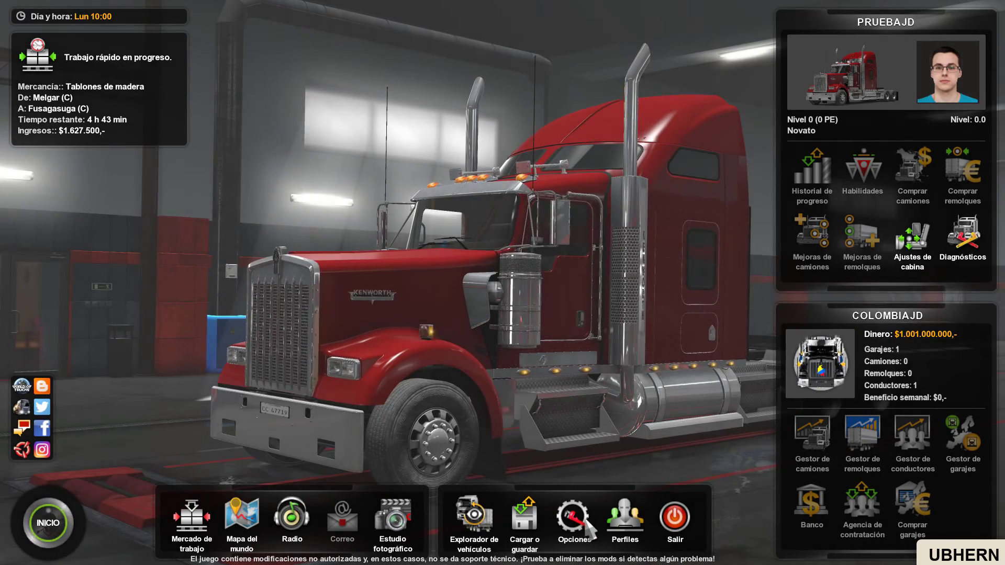
pyautogui.click(583, 521)
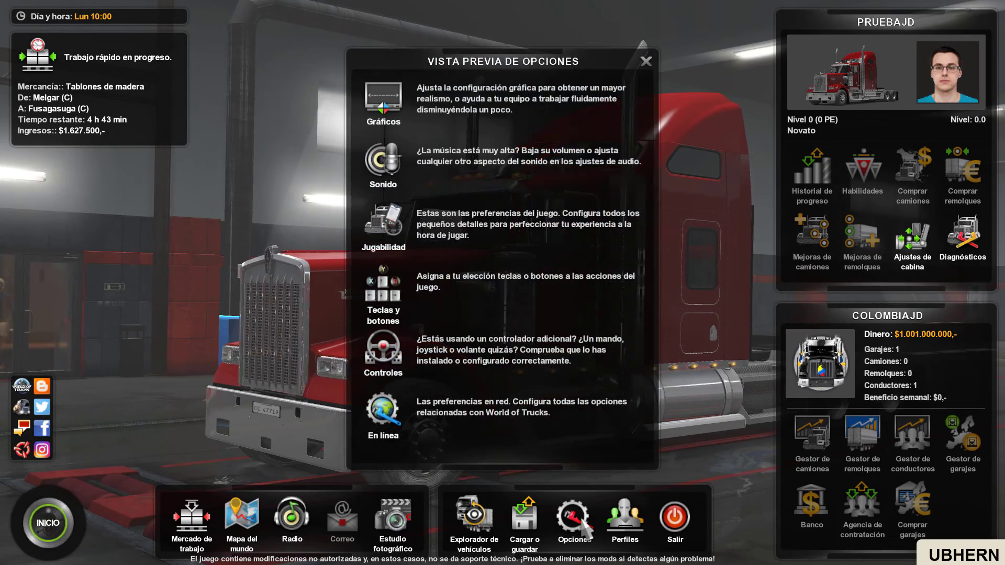
pyautogui.click(531, 181)
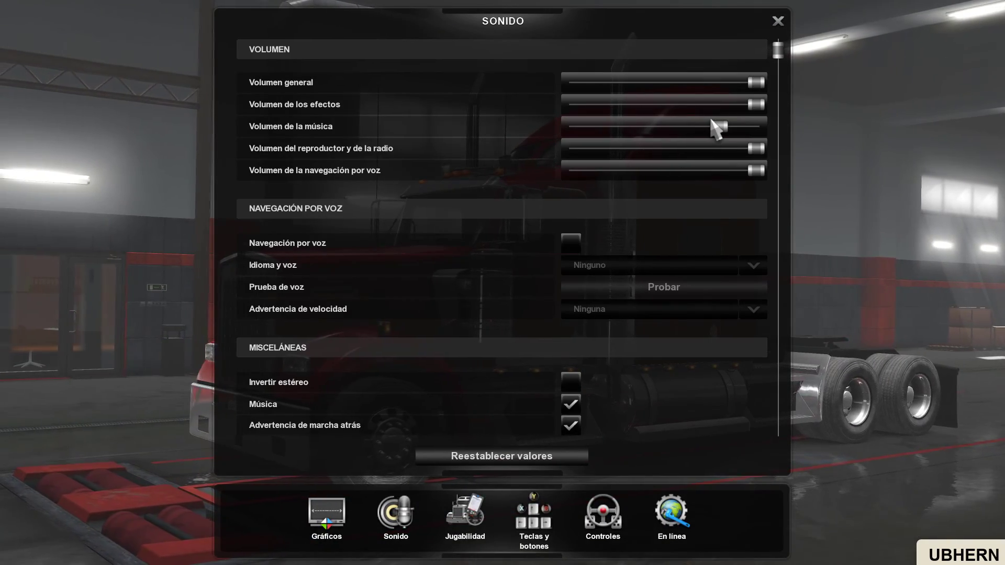
pyautogui.moveTo(712, 122); pyautogui.dragTo(637, 129)
pyautogui.moveTo(600, 125); pyautogui.dragTo(582, 126)
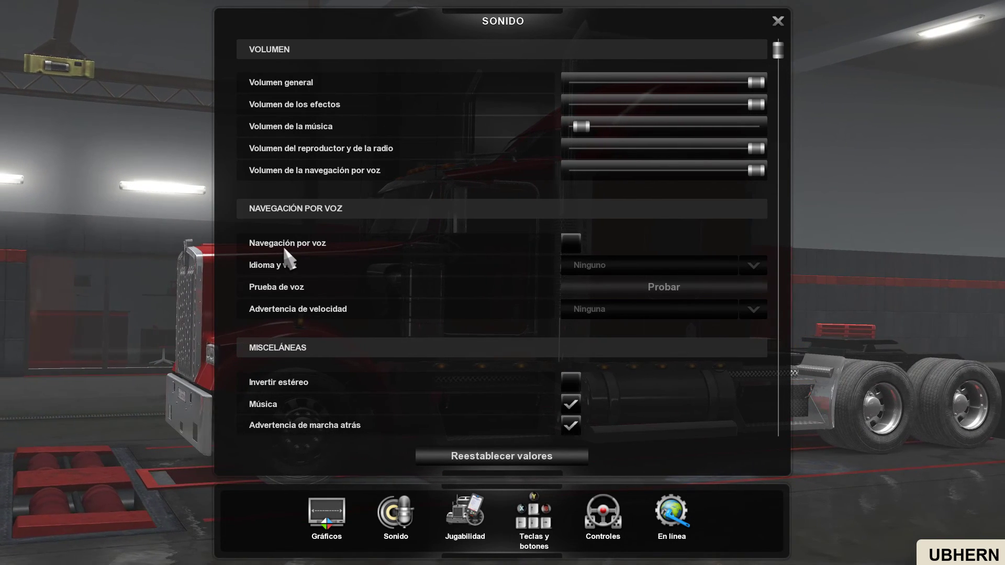
# Step: Enable voice navigation with the Español - Almudena voice, test the voice and close the sound options
pyautogui.click(579, 238)
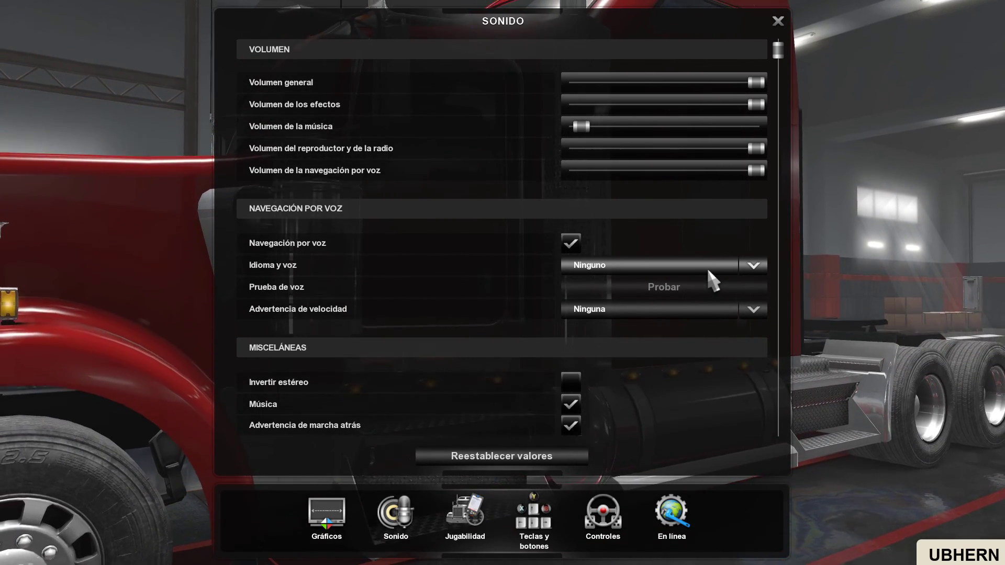
pyautogui.click(706, 265)
pyautogui.scroll(-3, 660, 342)
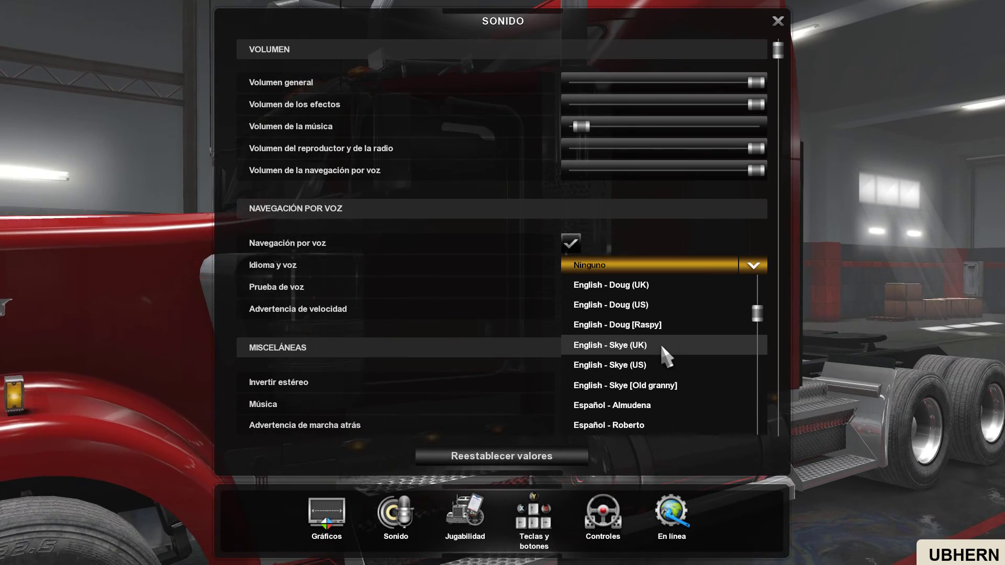
pyautogui.scroll(-2, 660, 342)
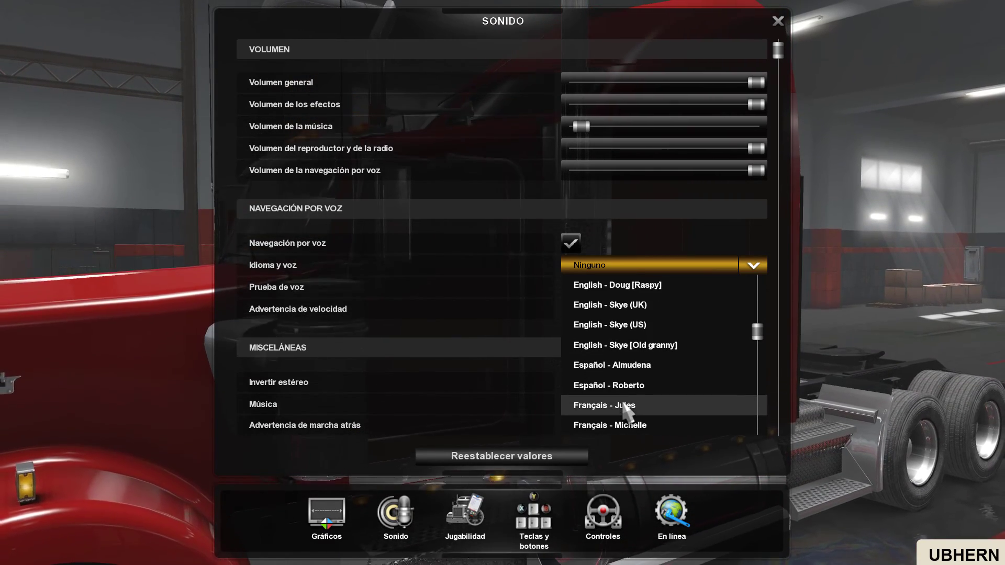
pyautogui.click(642, 364)
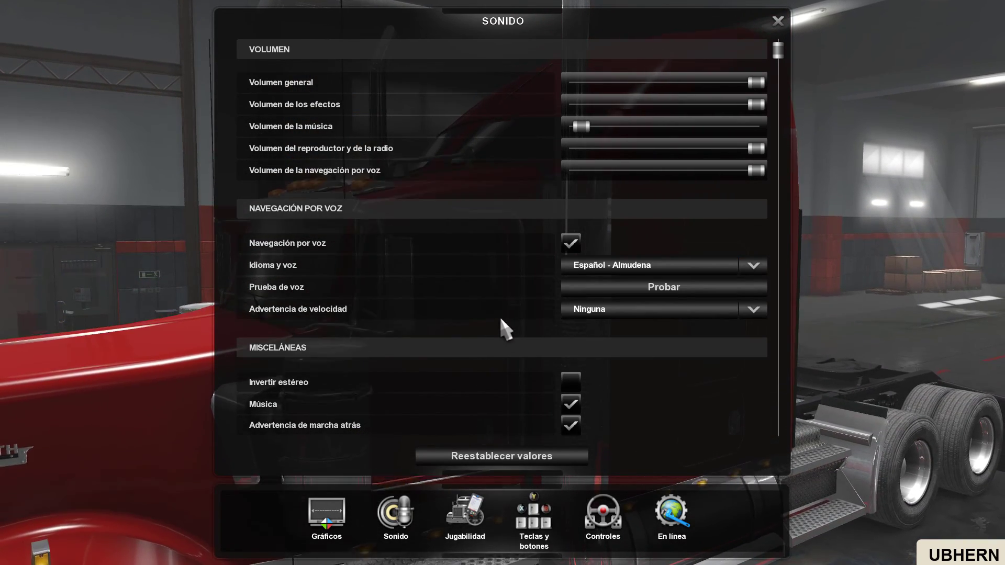
pyautogui.click(644, 290)
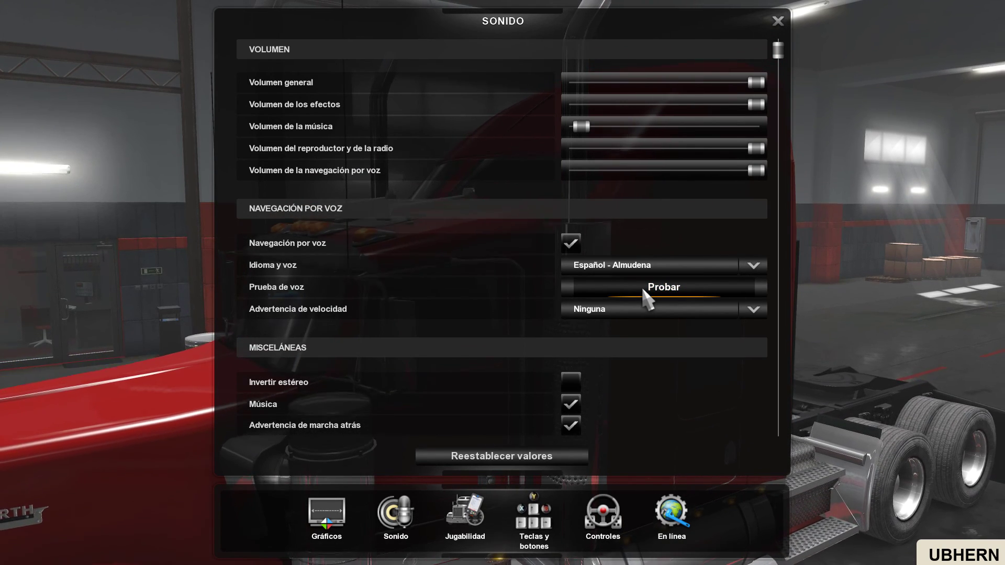
pyautogui.scroll(-1, 503, 329)
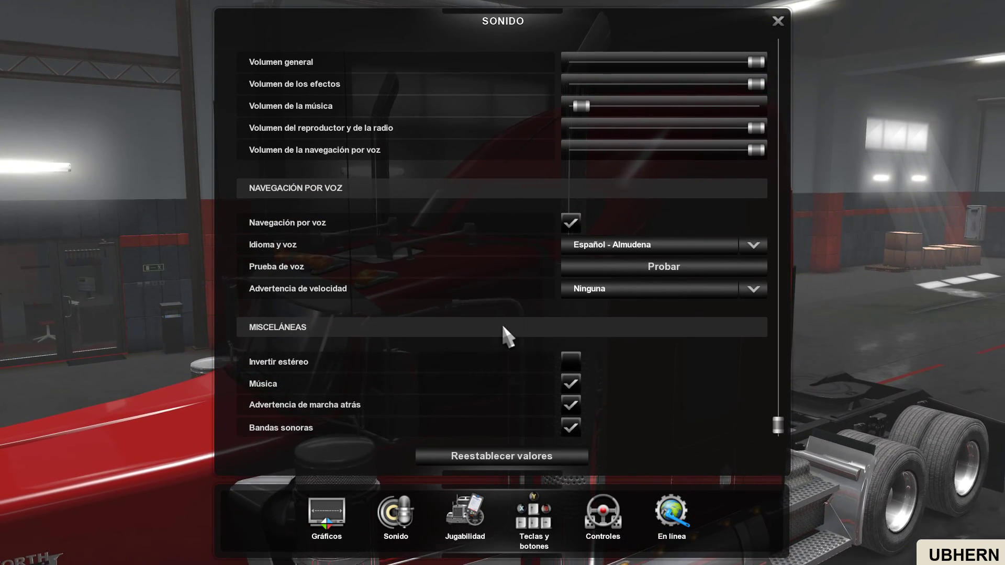
pyautogui.scroll(1, 503, 329)
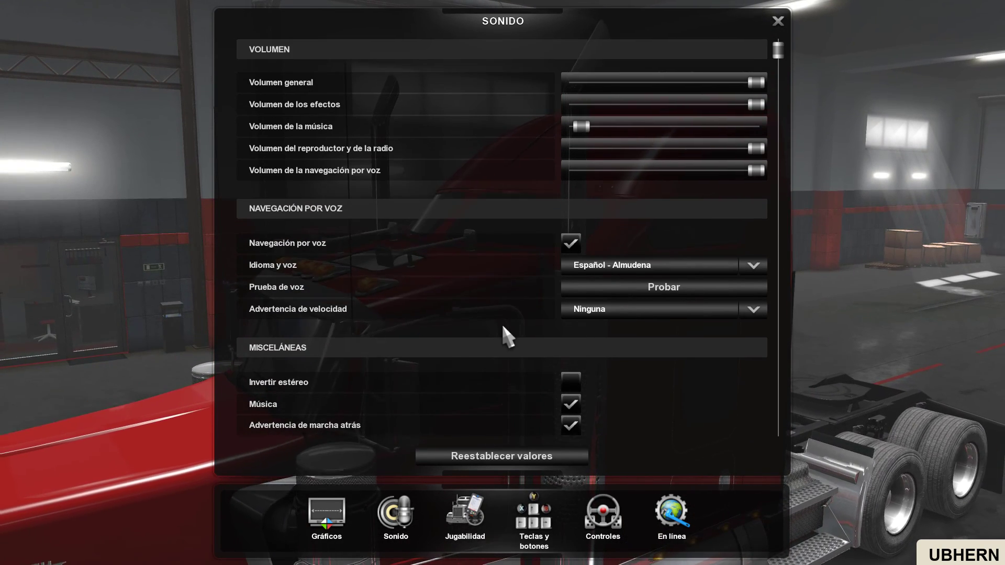
pyautogui.click(777, 22)
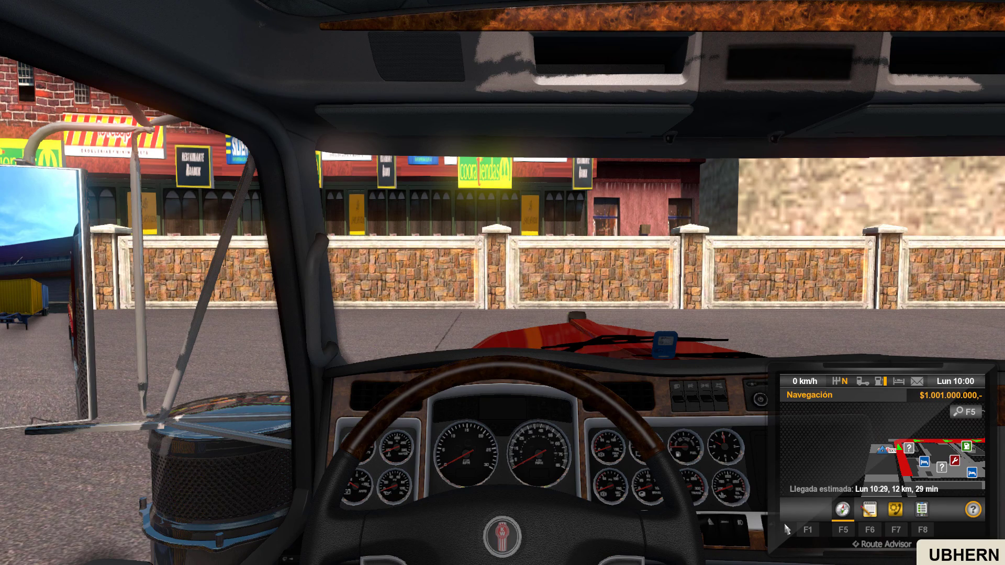
# Step: Switch to the outside camera and drive the loaded truck through the yard gate onto the street
pyautogui.press('2')
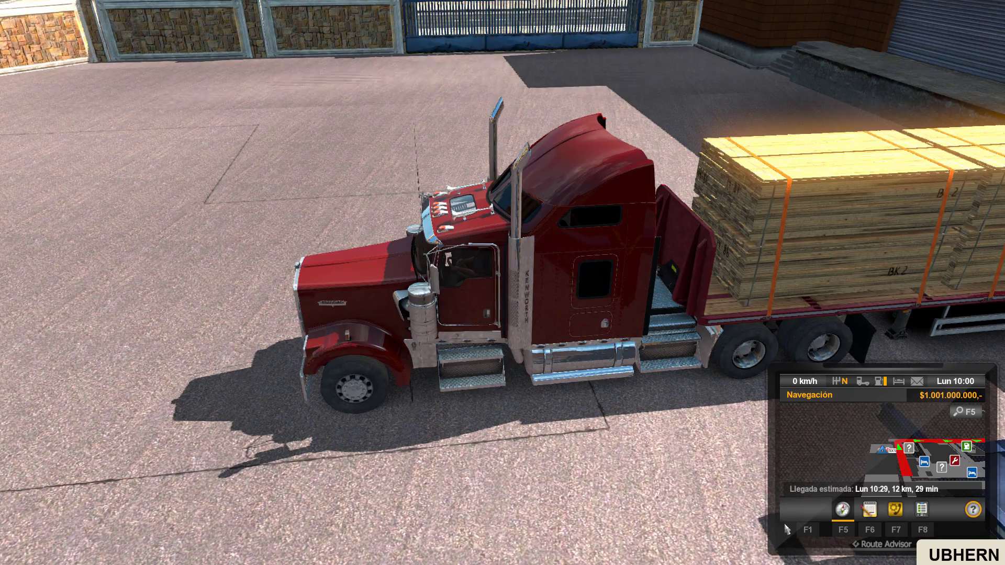
pyautogui.press('w')
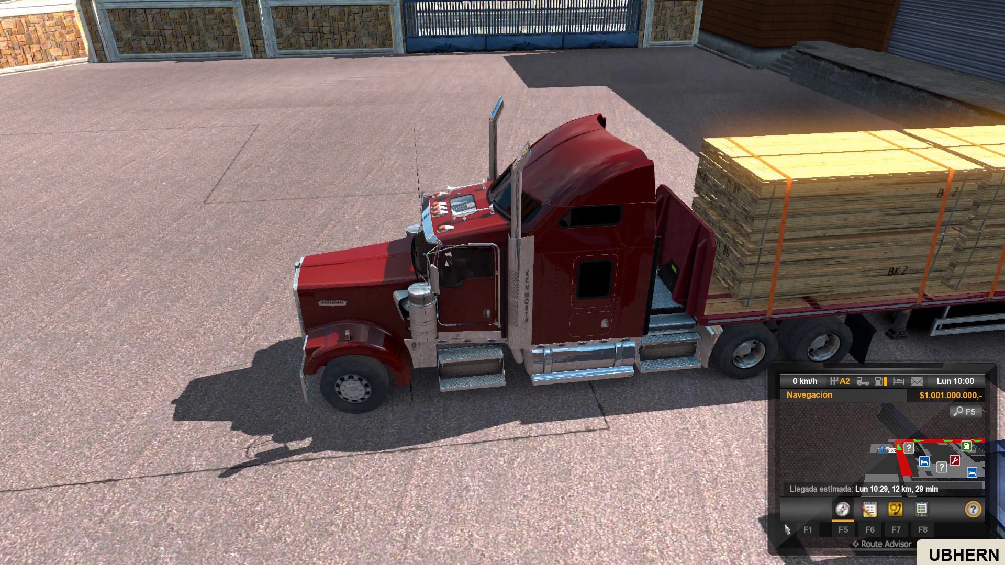
pyautogui.press('w')
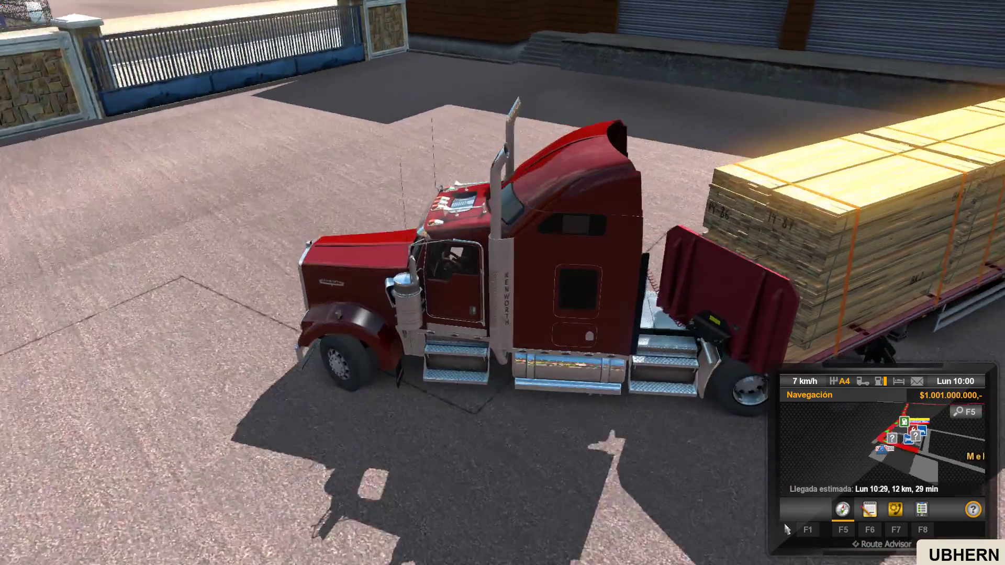
pyautogui.press('a')
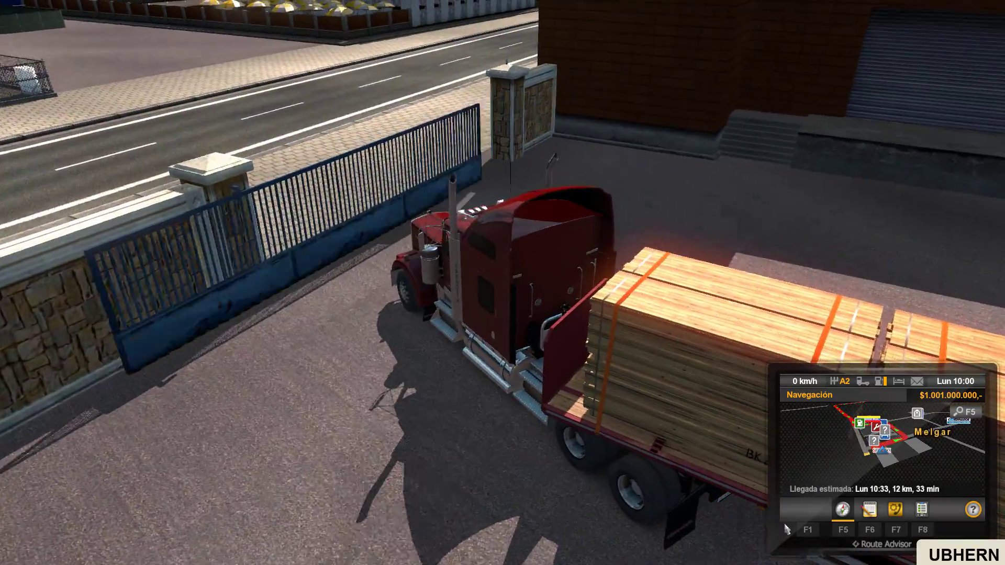
pyautogui.press('w')
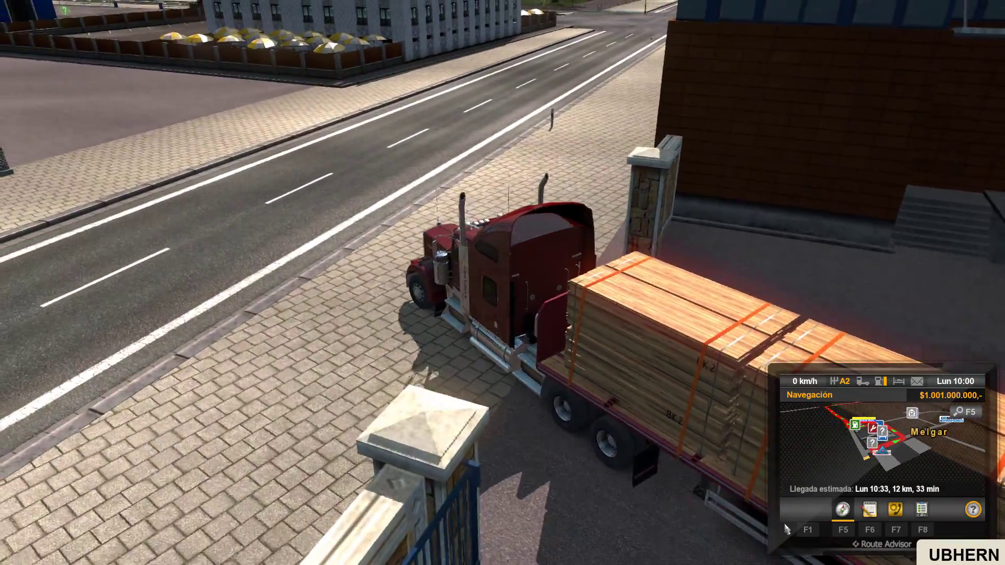
pyautogui.press('d')
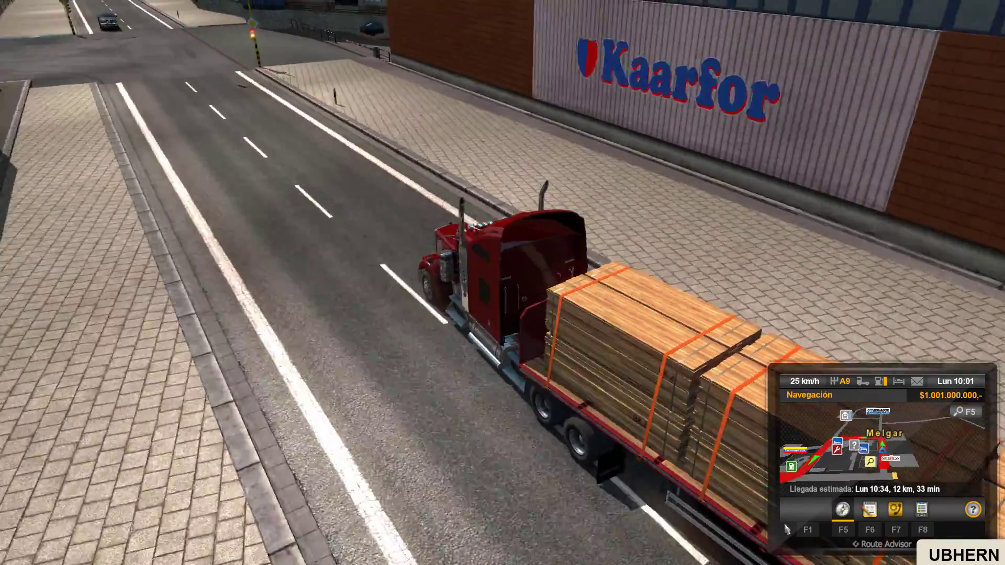